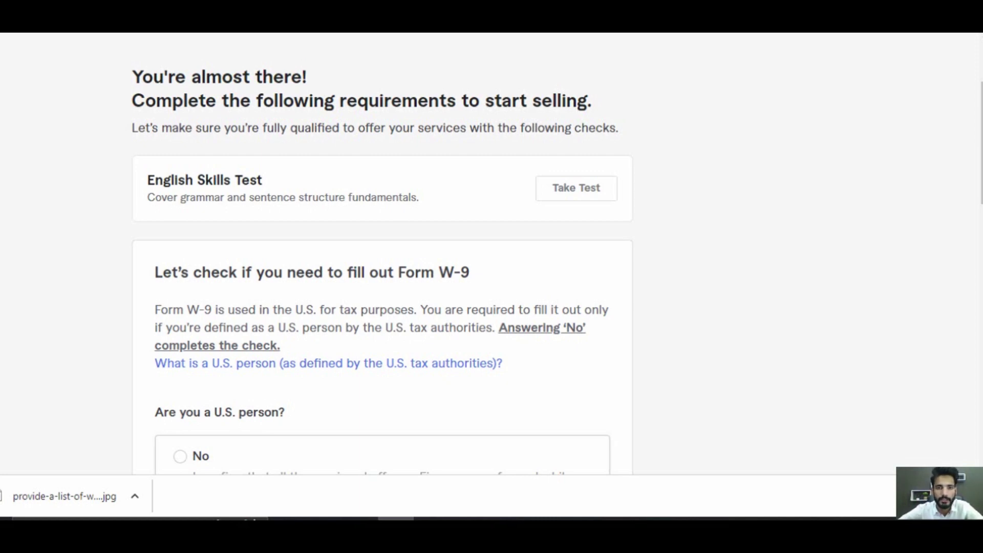
Answer "No" to "Are you a U.S. person?" in the Form W-9 check and save the answer.
{"action": "scroll", "coordinate": [381, 253], "scroll_direction": "down", "scroll_amount": 4}
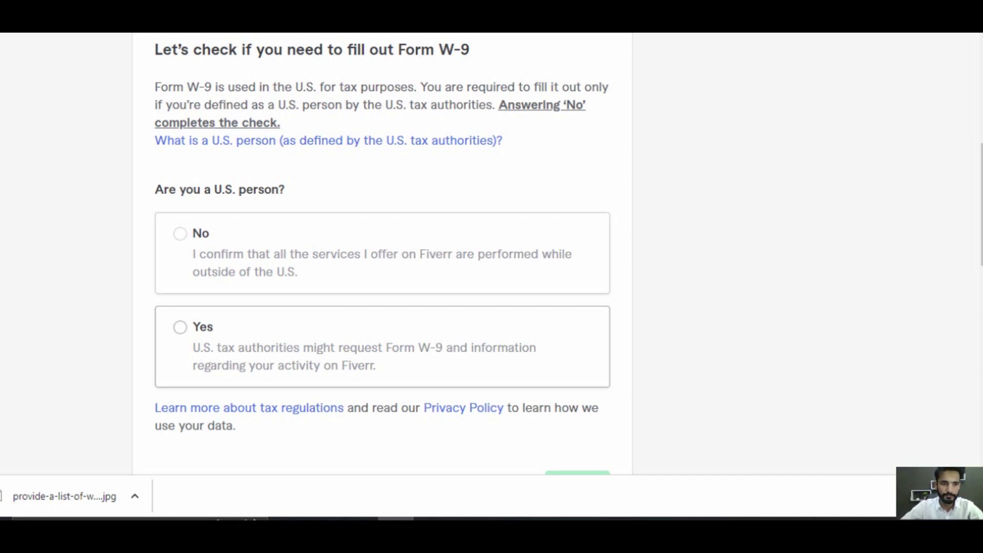
{"action": "scroll", "coordinate": [382, 358], "scroll_direction": "down", "scroll_amount": 2}
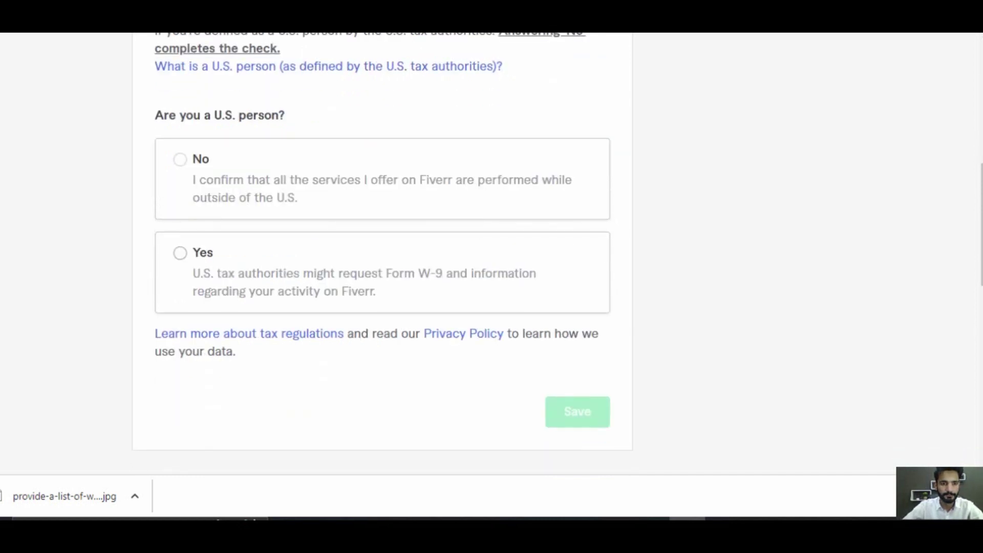
{"action": "left_click", "coordinate": [179, 159]}
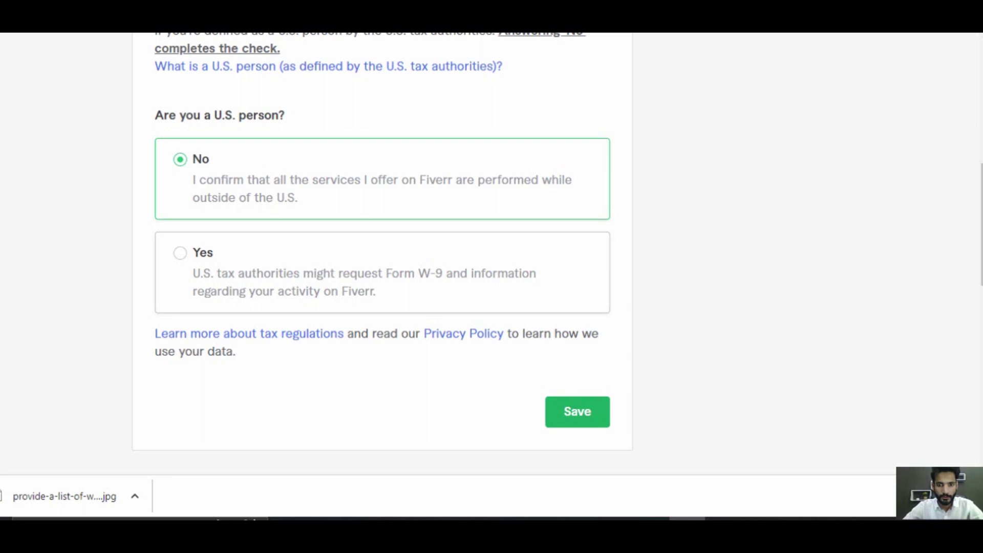
{"action": "scroll", "coordinate": [384, 197], "scroll_direction": "up", "scroll_amount": 4}
{"action": "scroll", "coordinate": [379, 318], "scroll_direction": "down", "scroll_amount": 4}
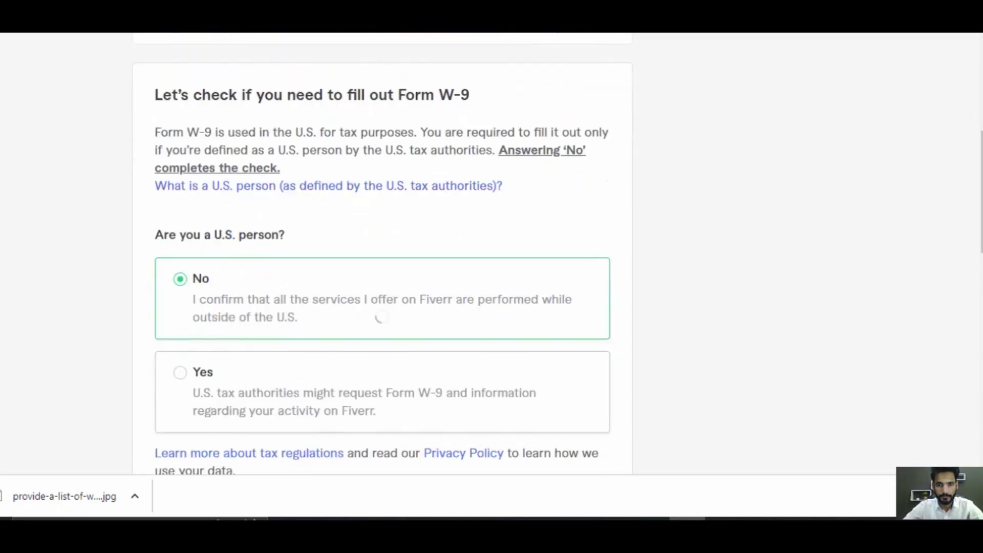
{"action": "left_click", "coordinate": [574, 408]}
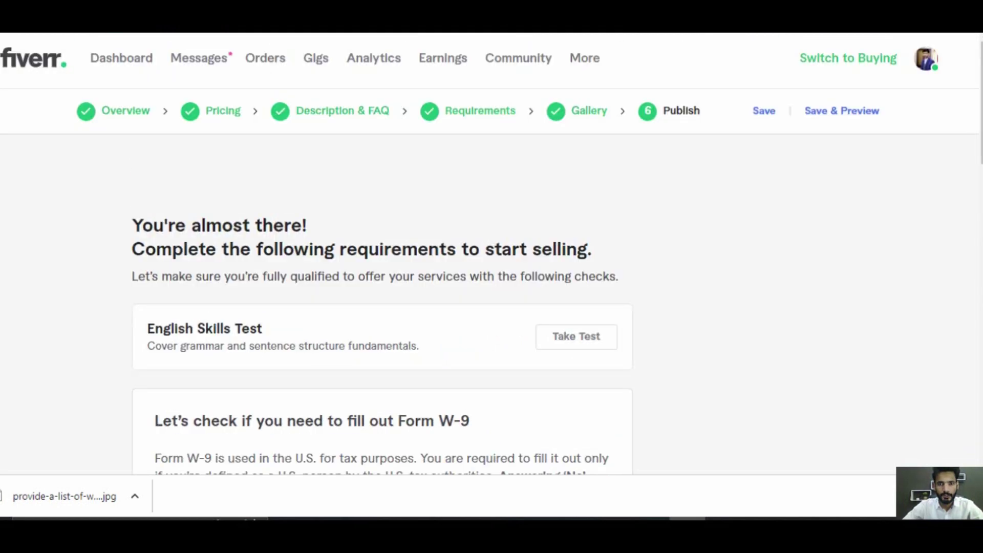
{"action": "scroll", "coordinate": [384, 277], "scroll_direction": "down", "scroll_amount": 5}
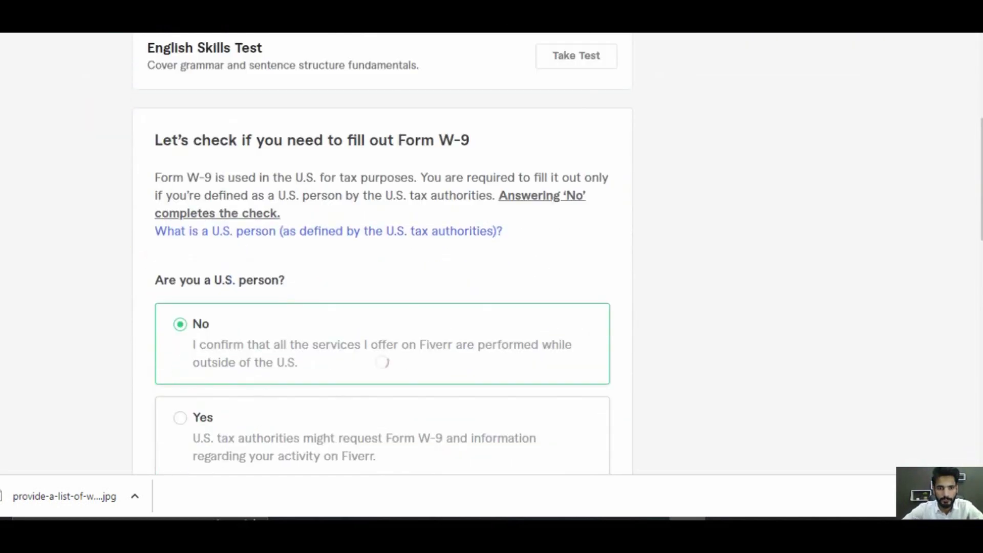
{"action": "scroll", "coordinate": [384, 276], "scroll_direction": "down", "scroll_amount": 3}
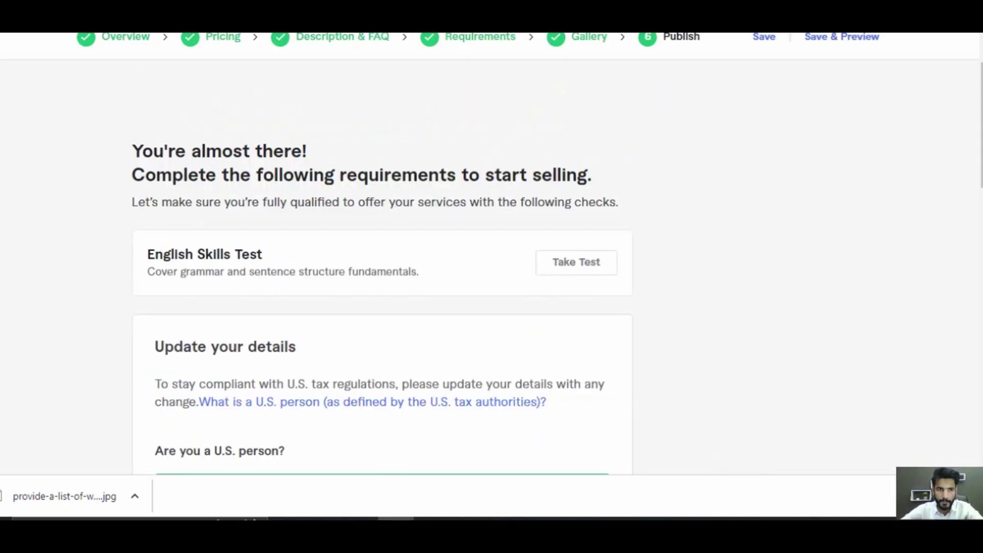
Examine the publish page's remaining requirements, including the English Skills Test, the tax details and the Publish Gig option.
{"action": "scroll", "coordinate": [381, 256], "scroll_direction": "down", "scroll_amount": 3}
{"action": "scroll", "coordinate": [382, 256], "scroll_direction": "down", "scroll_amount": 8}
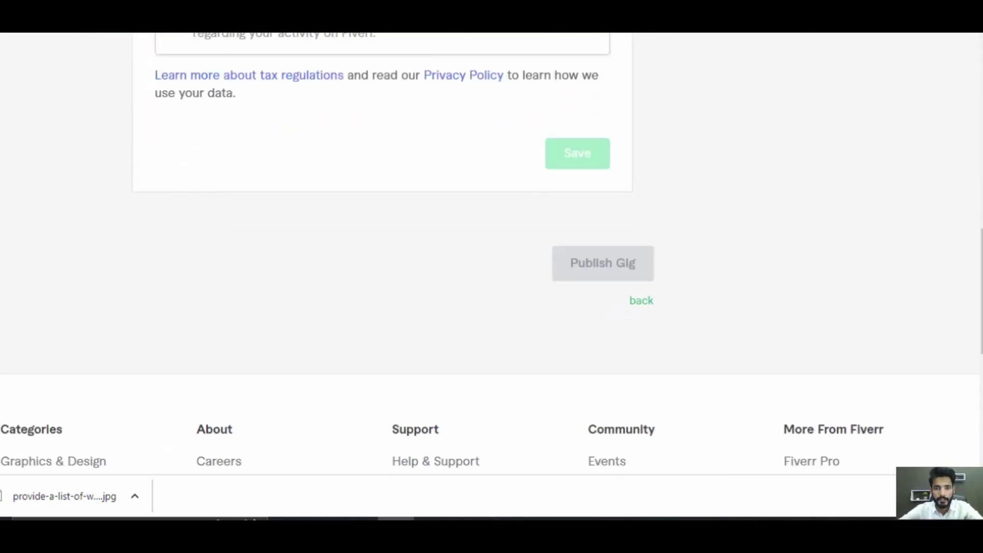
{"action": "scroll", "coordinate": [382, 256], "scroll_direction": "up", "scroll_amount": 7}
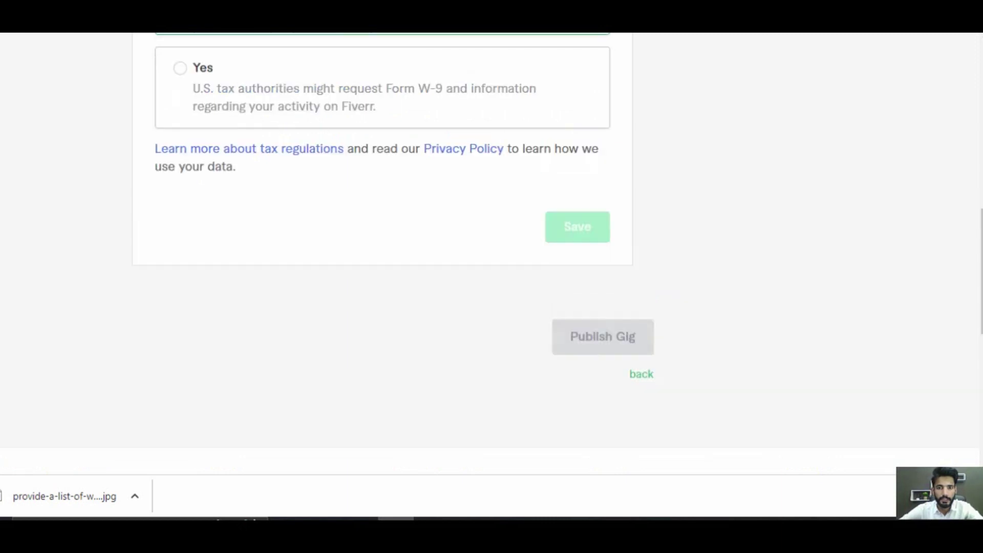
{"action": "scroll", "coordinate": [381, 256], "scroll_direction": "down", "scroll_amount": 5}
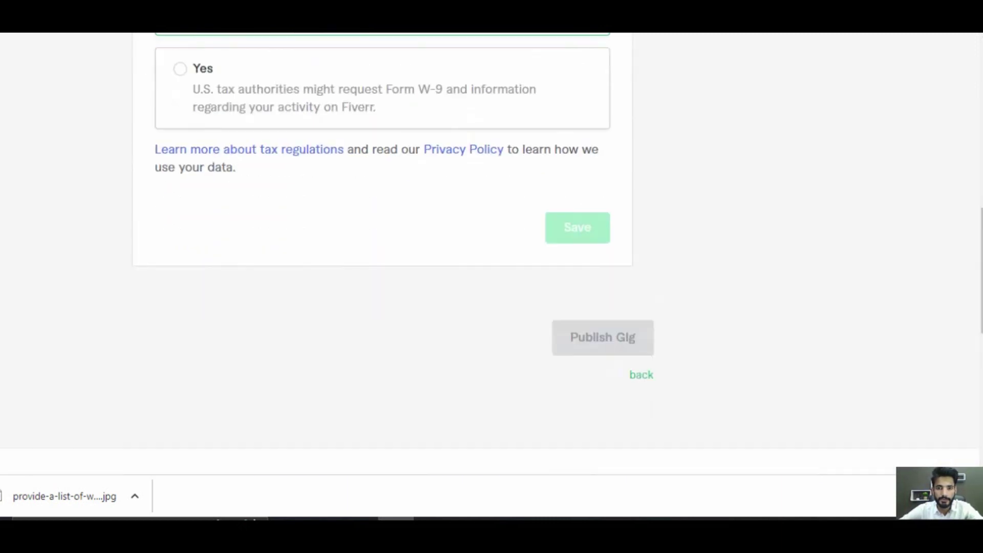
{"action": "scroll", "coordinate": [381, 256], "scroll_direction": "up", "scroll_amount": 2}
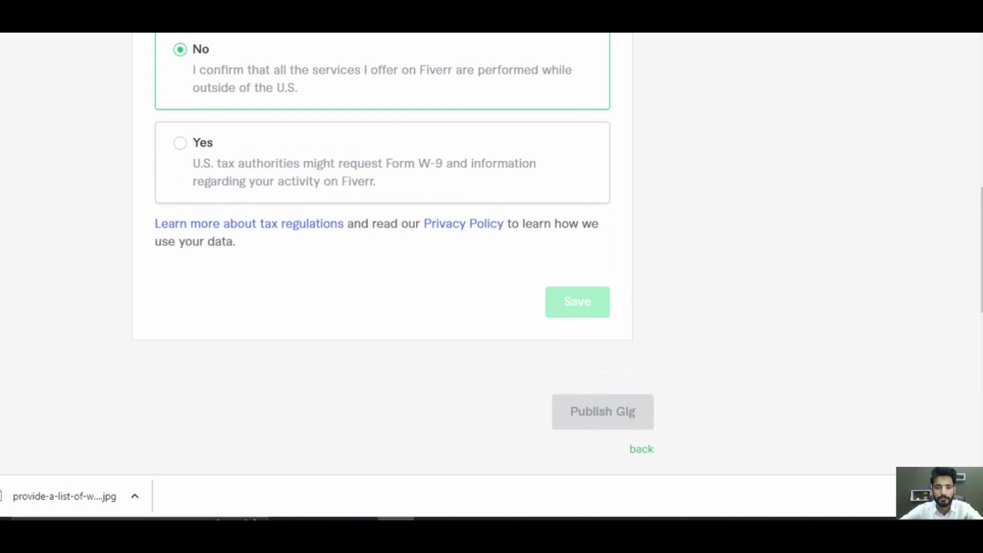
{"action": "scroll", "coordinate": [381, 256], "scroll_direction": "up", "scroll_amount": 10}
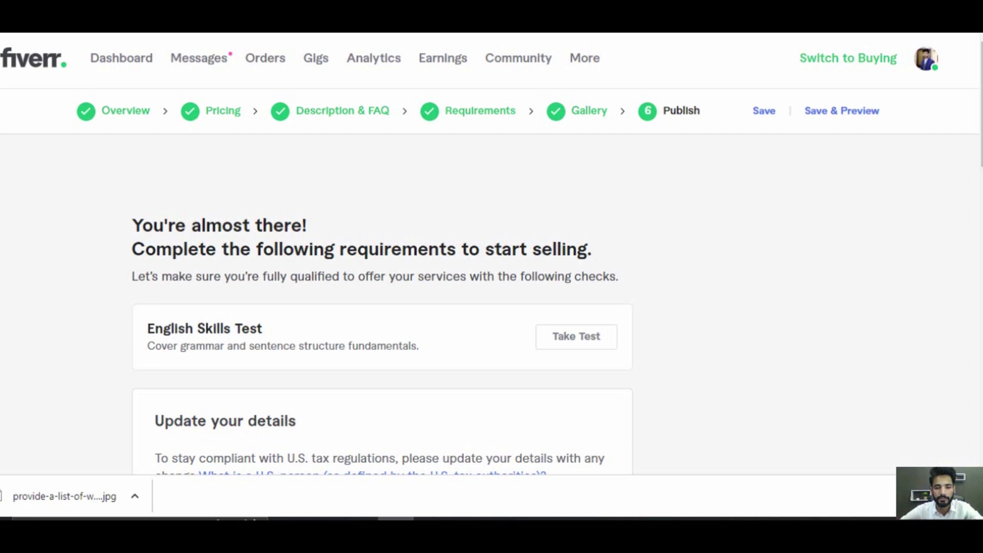
{"action": "scroll", "coordinate": [491, 259], "scroll_direction": "down", "scroll_amount": 1}
{"action": "scroll", "coordinate": [491, 258], "scroll_direction": "down", "scroll_amount": 5}
{"action": "scroll", "coordinate": [491, 258], "scroll_direction": "down", "scroll_amount": 4}
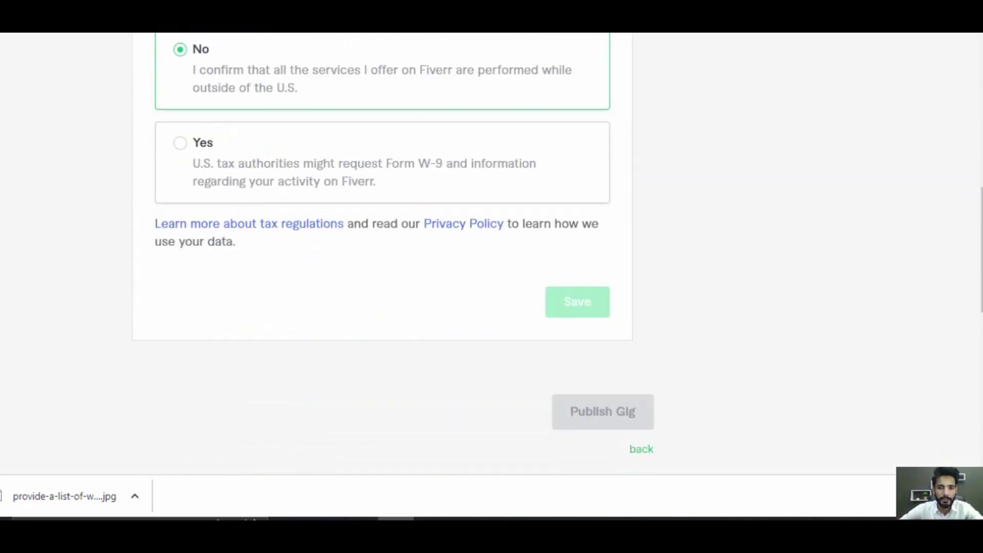
{"action": "scroll", "coordinate": [491, 254], "scroll_direction": "up", "scroll_amount": 10}
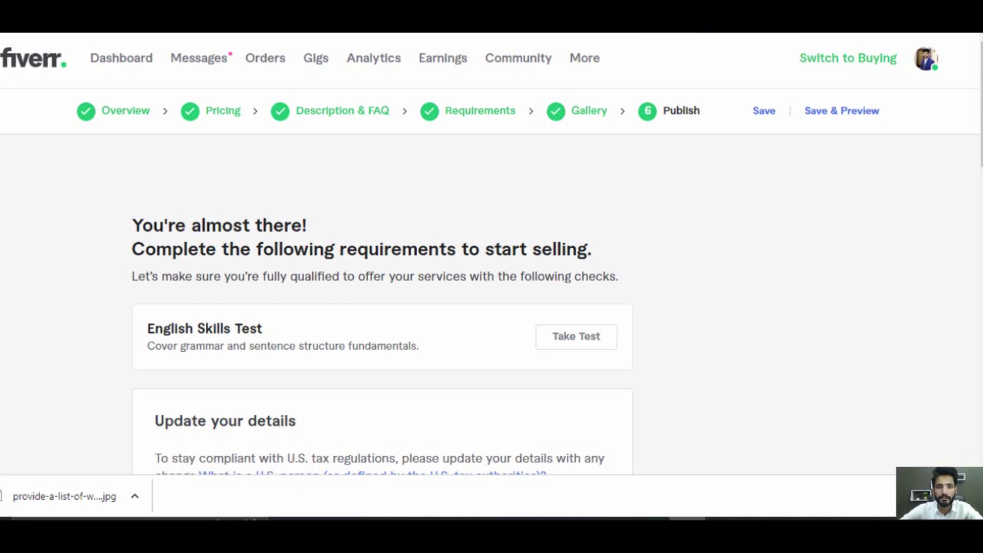
{"action": "scroll", "coordinate": [381, 307], "scroll_direction": "down", "scroll_amount": 2}
{"action": "scroll", "coordinate": [492, 276], "scroll_direction": "down", "scroll_amount": 1}
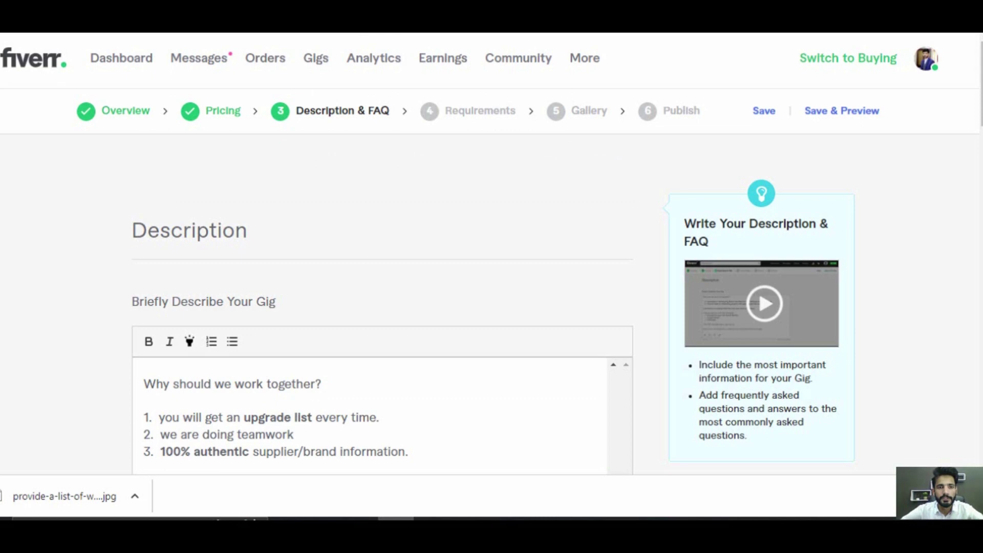
Review the gig's description text, then its overview with title, category, industry metadata and search tags.
{"action": "scroll", "coordinate": [379, 307], "scroll_direction": "down", "scroll_amount": 5}
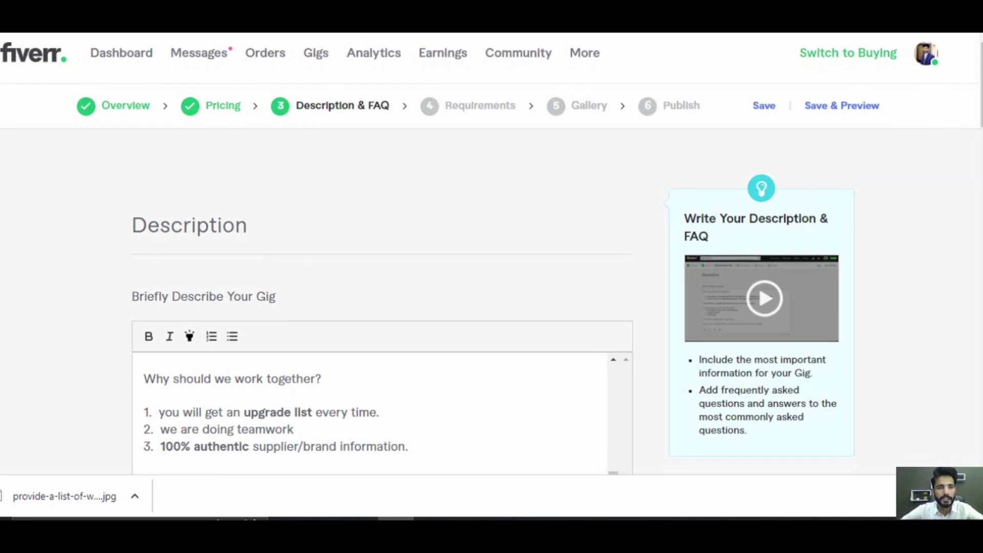
{"action": "scroll", "coordinate": [379, 256], "scroll_direction": "down", "scroll_amount": 1}
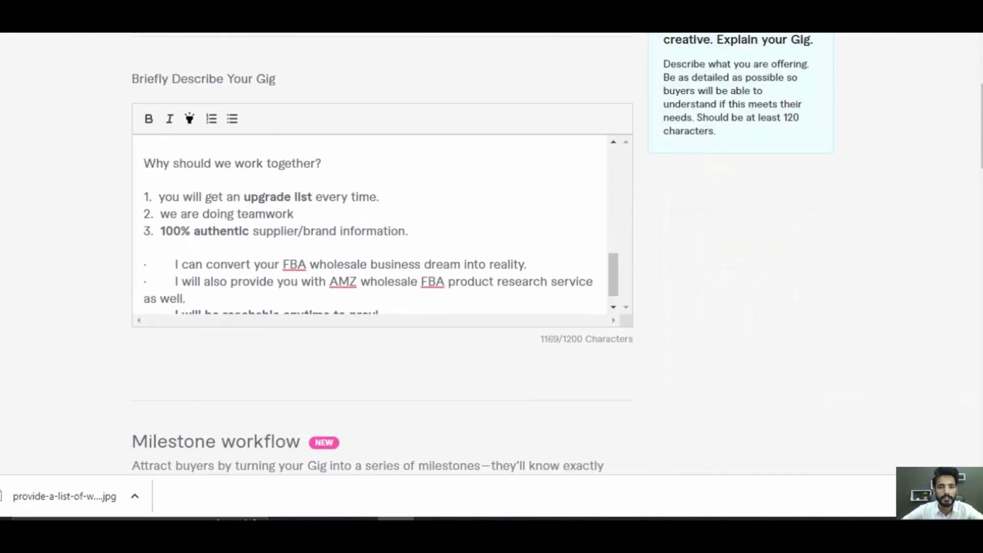
{"action": "scroll", "coordinate": [379, 226], "scroll_direction": "up", "scroll_amount": 5}
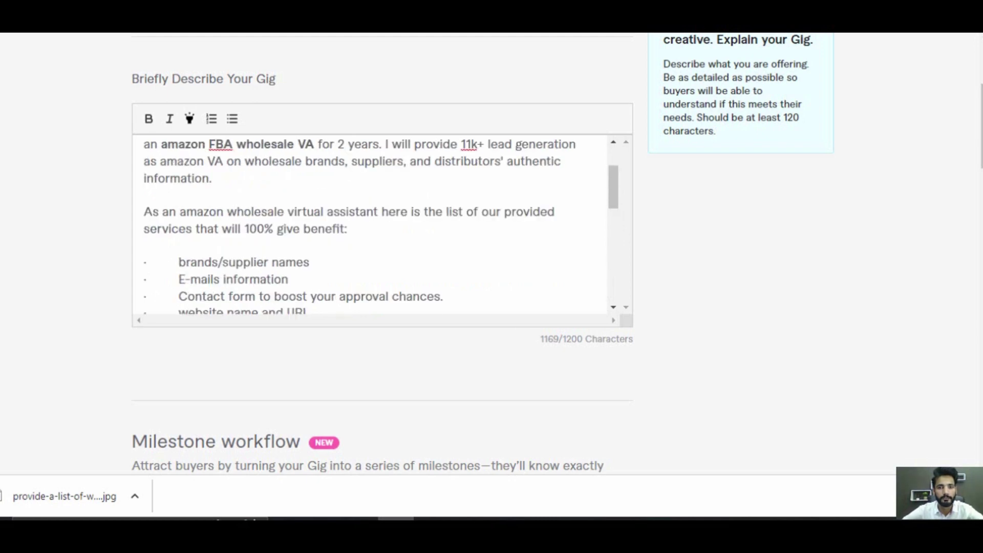
{"action": "scroll", "coordinate": [368, 225], "scroll_direction": "up", "scroll_amount": 8}
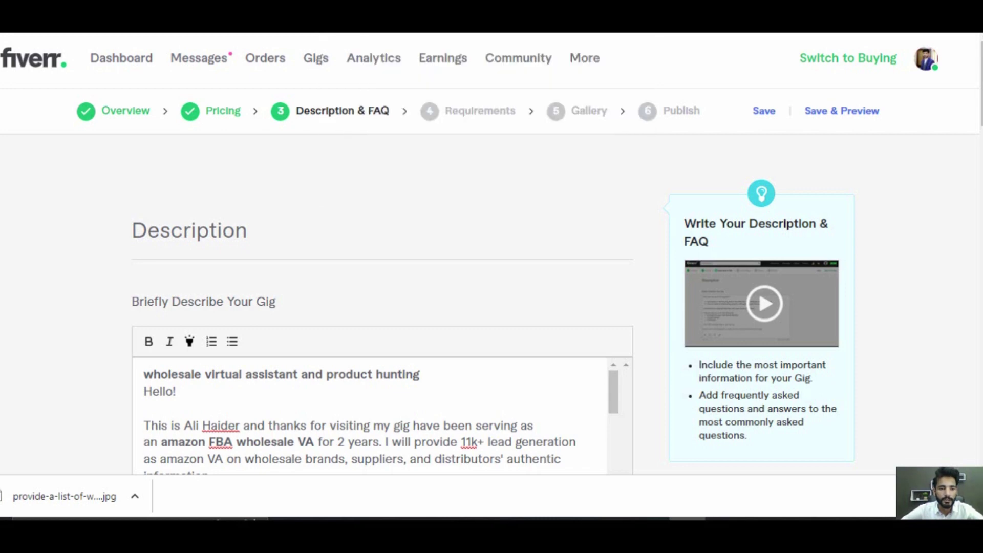
{"action": "scroll", "coordinate": [492, 276], "scroll_direction": "down", "scroll_amount": 2}
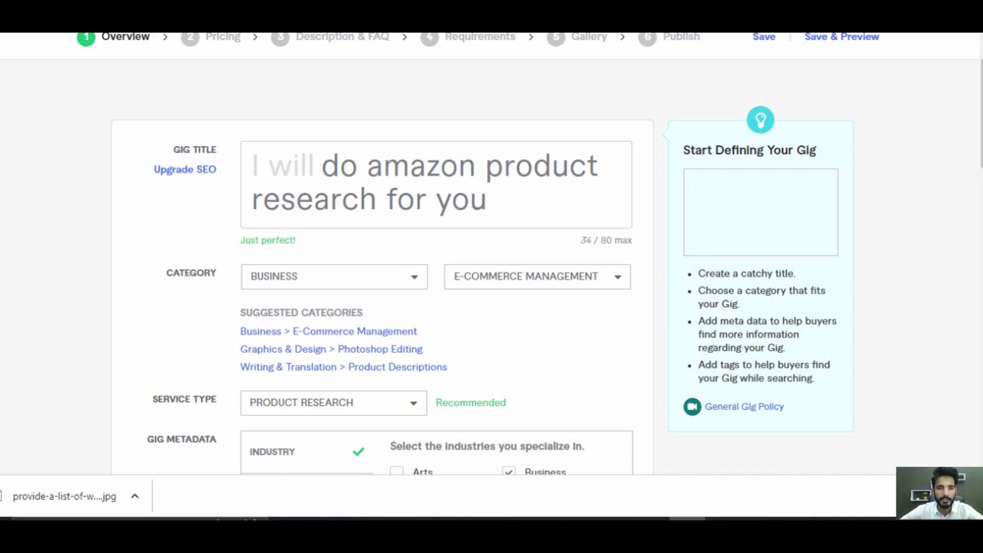
{"action": "scroll", "coordinate": [492, 256], "scroll_direction": "down", "scroll_amount": 15}
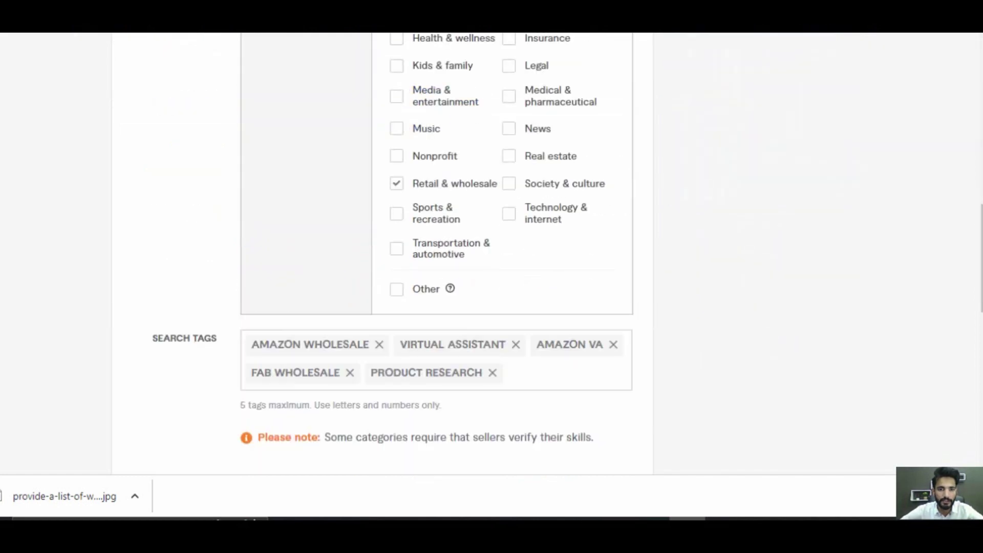
{"action": "scroll", "coordinate": [491, 256], "scroll_direction": "up", "scroll_amount": 10}
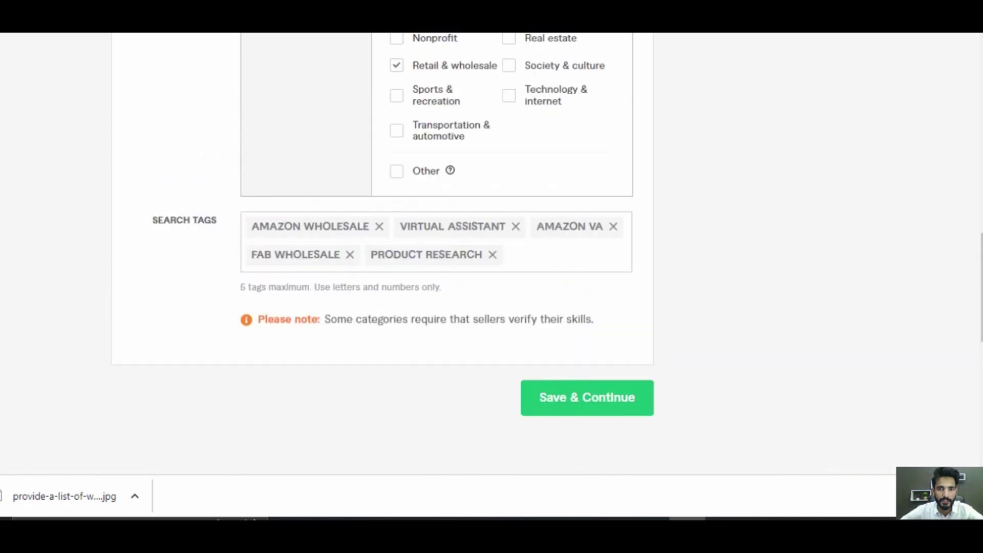
{"action": "scroll", "coordinate": [492, 255], "scroll_direction": "up", "scroll_amount": 7}
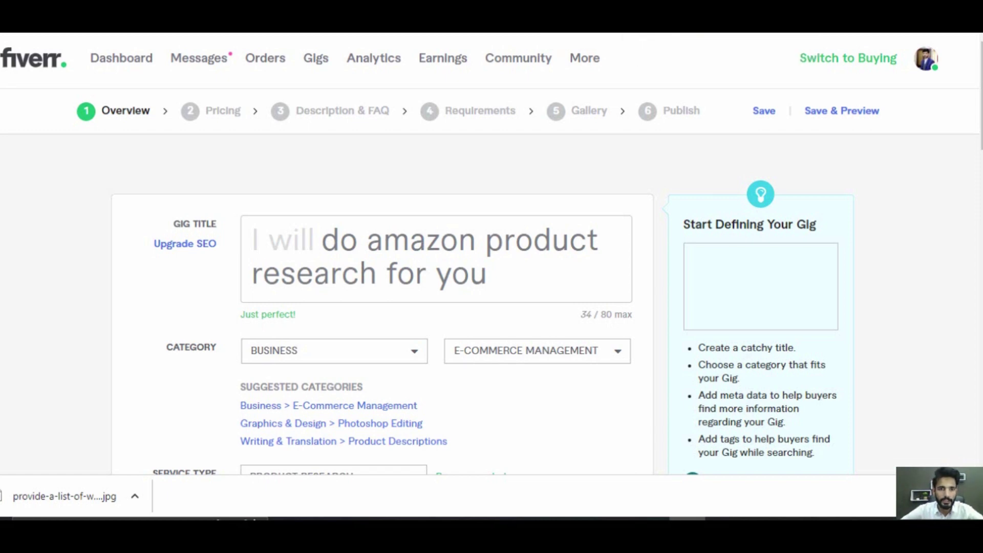
Copy the entire gig description into the text input of the SmallSEOTools keyword density checker, dismissing the site's notification request.
{"action": "key", "text": "F5"}
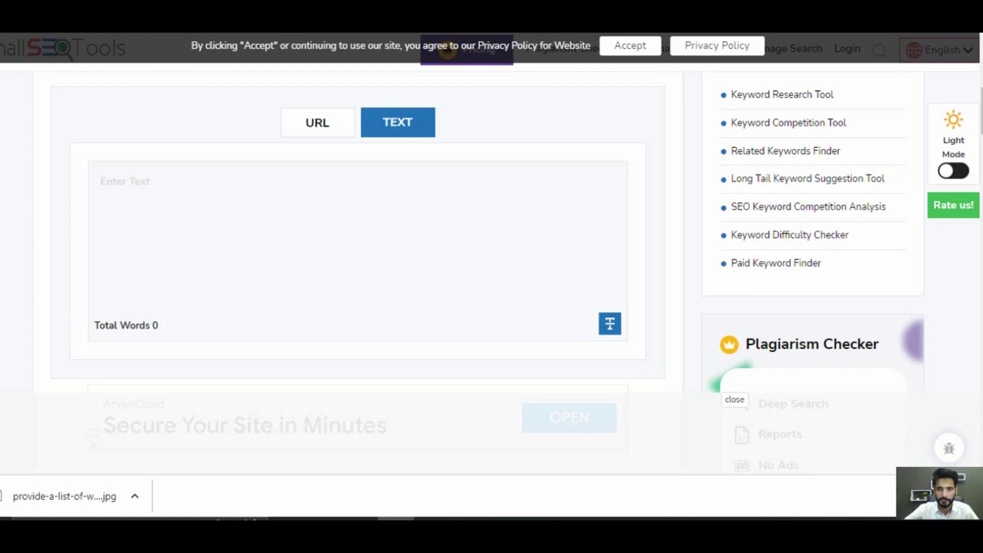
{"action": "key", "text": "ctrl+Tab"}
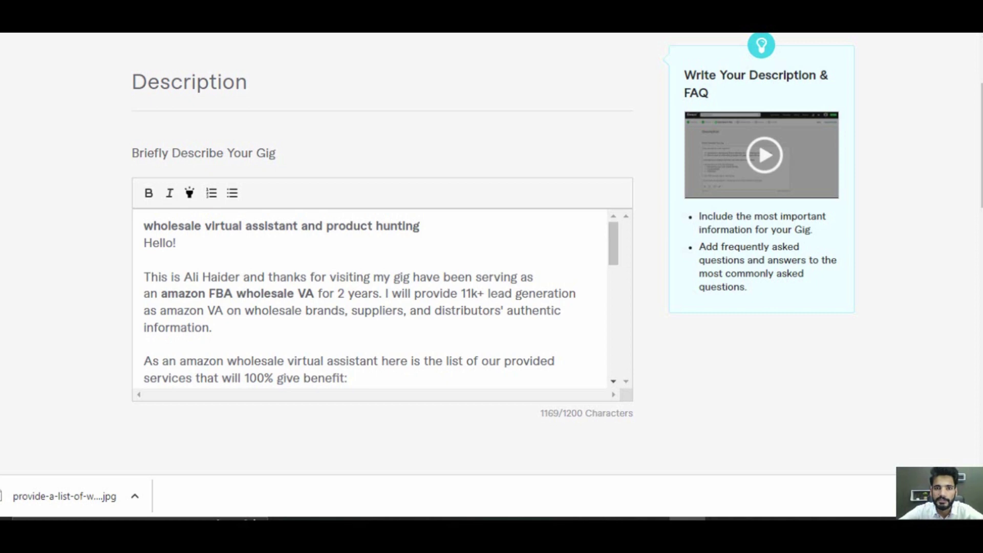
{"action": "double_click", "coordinate": [351, 277]}
{"action": "scroll", "coordinate": [351, 276], "scroll_direction": "down", "scroll_amount": 5}
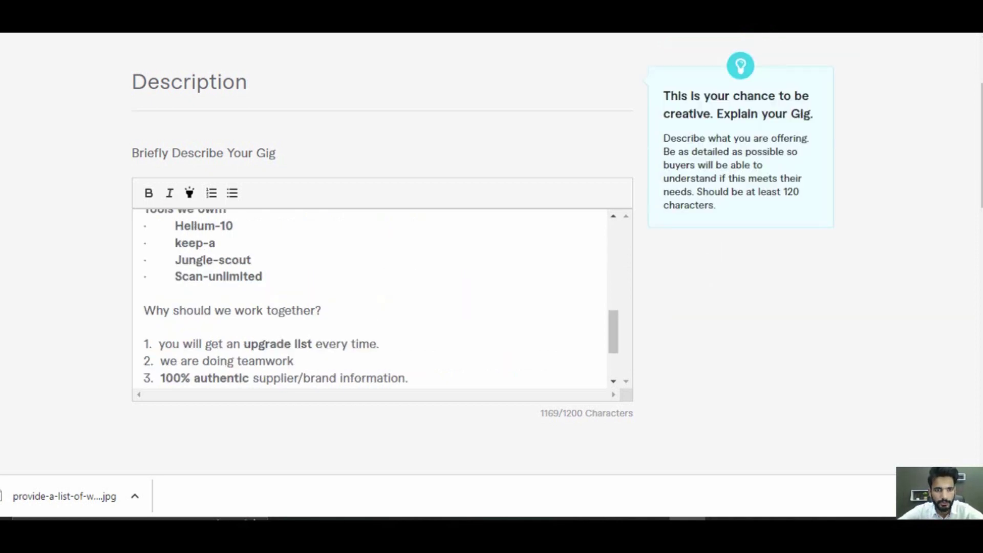
{"action": "key", "text": "ctrl+a"}
{"action": "double_click", "coordinate": [291, 311]}
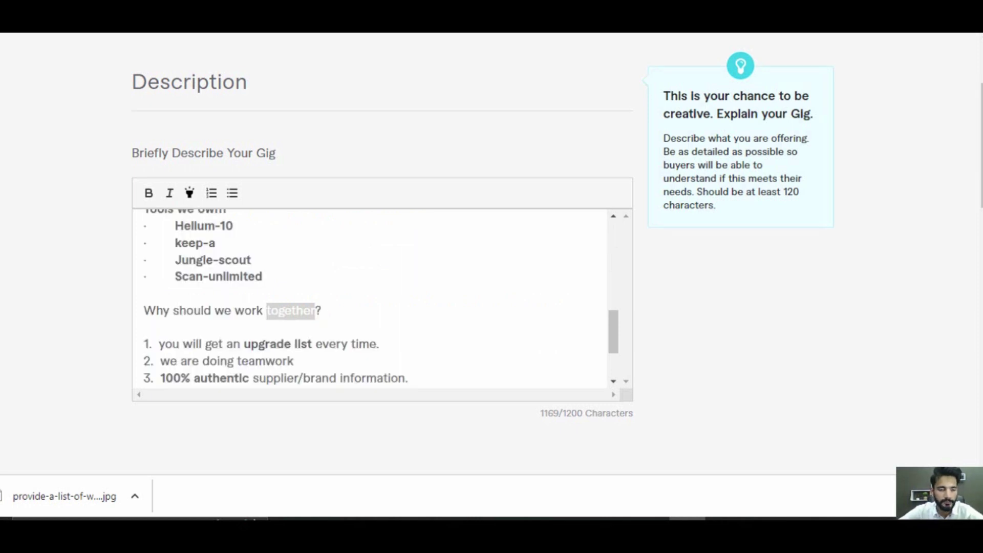
{"action": "key", "text": "ctrl+a"}
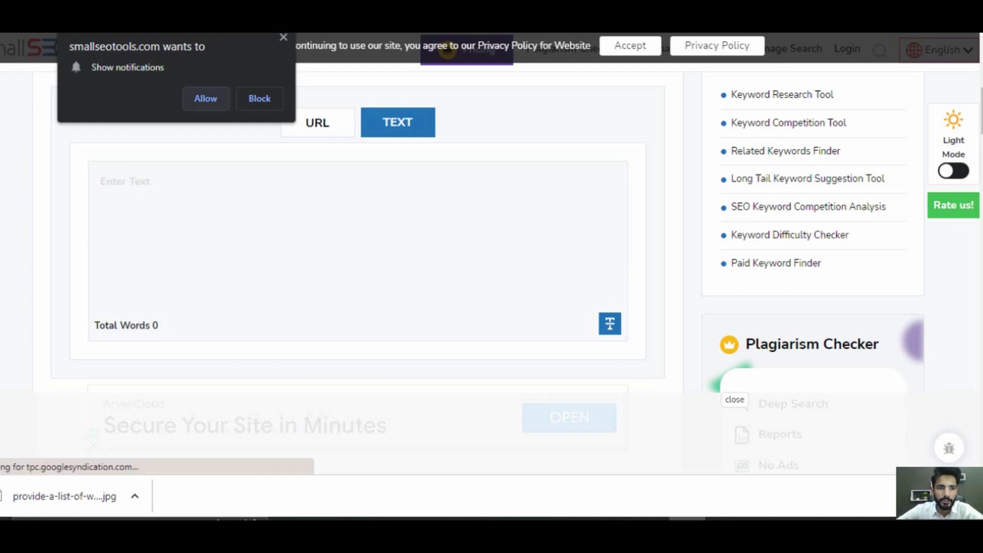
{"action": "key", "text": "Escape"}
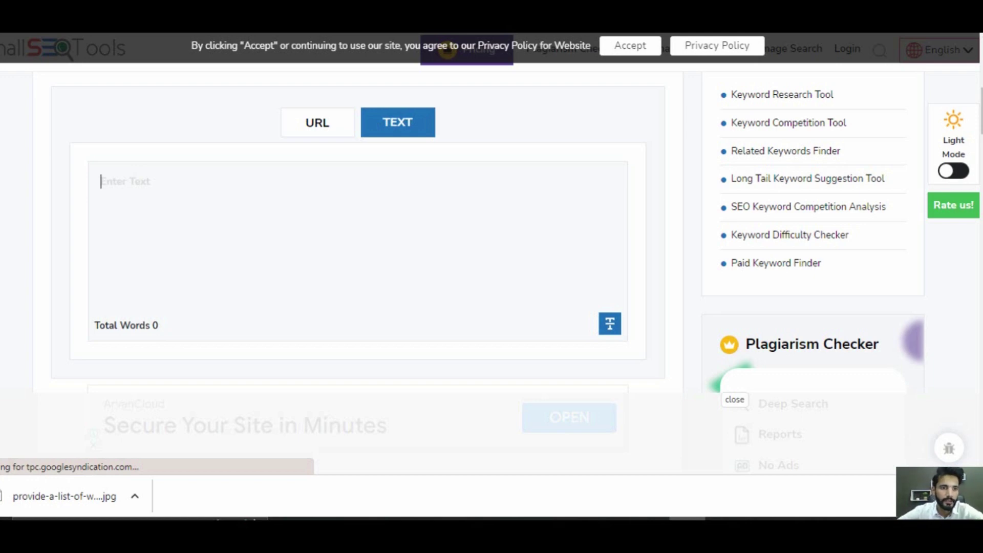
{"action": "key", "text": "ctrl+v"}
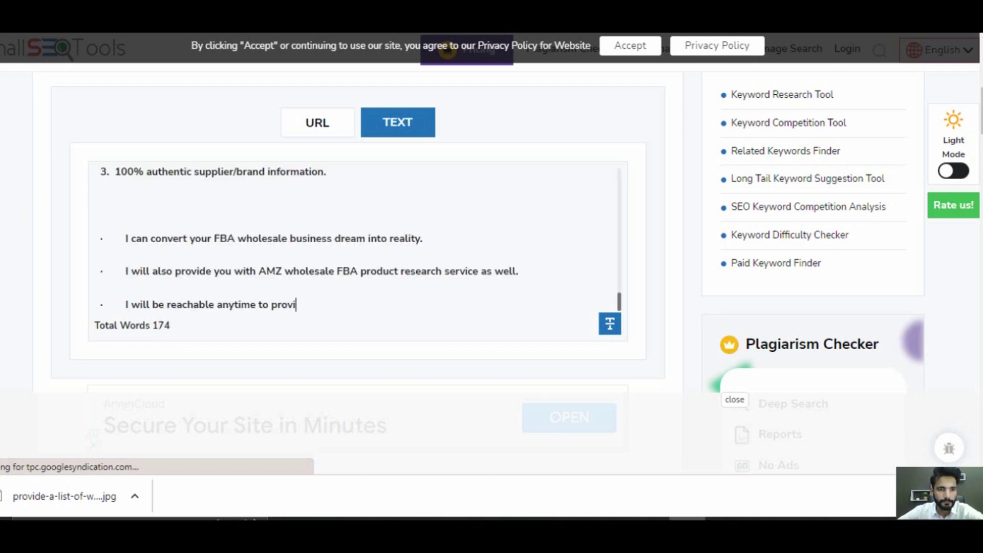
Look over the pasted description in the keyword density checker and the analysis options beneath it.
{"action": "scroll", "coordinate": [358, 240], "scroll_direction": "down", "scroll_amount": 3}
{"action": "scroll", "coordinate": [358, 241], "scroll_direction": "up", "scroll_amount": 10}
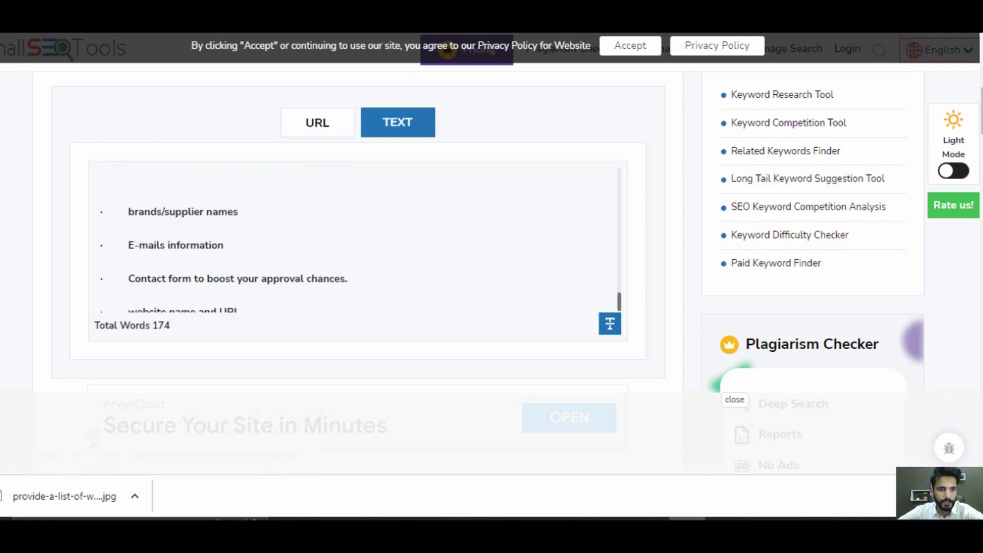
{"action": "scroll", "coordinate": [358, 241], "scroll_direction": "down", "scroll_amount": 15}
{"action": "scroll", "coordinate": [359, 241], "scroll_direction": "down", "scroll_amount": 10}
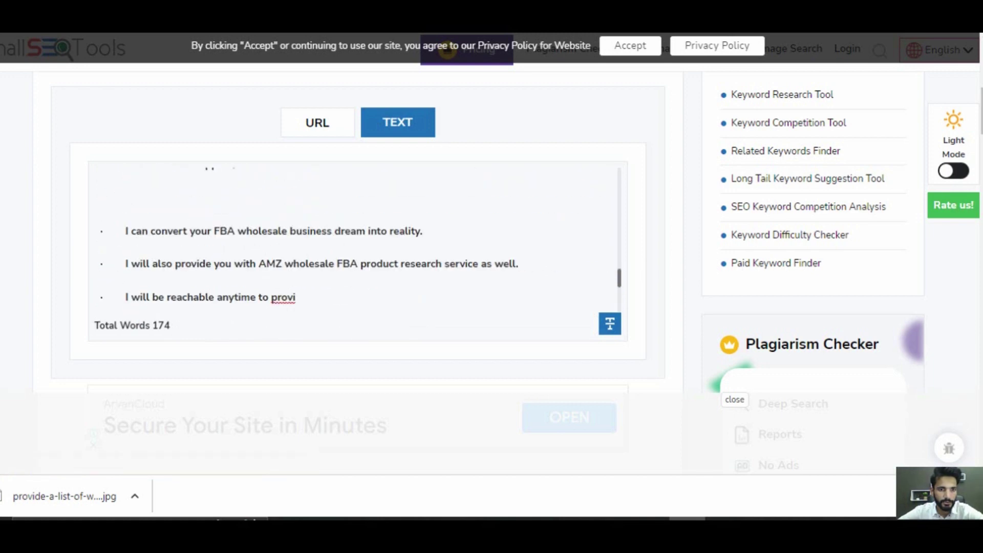
{"action": "scroll", "coordinate": [358, 271], "scroll_direction": "up", "scroll_amount": 5}
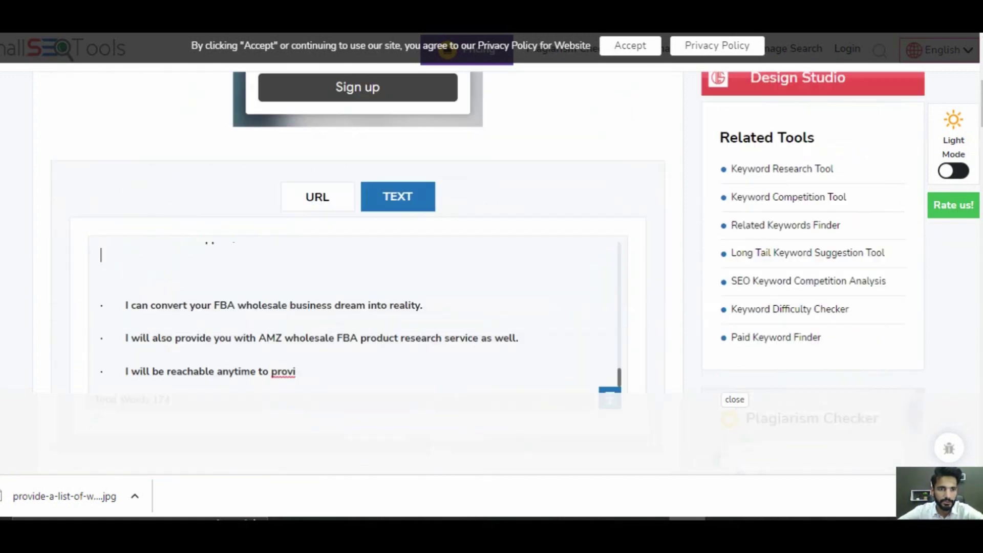
{"action": "scroll", "coordinate": [358, 271], "scroll_direction": "down", "scroll_amount": 4}
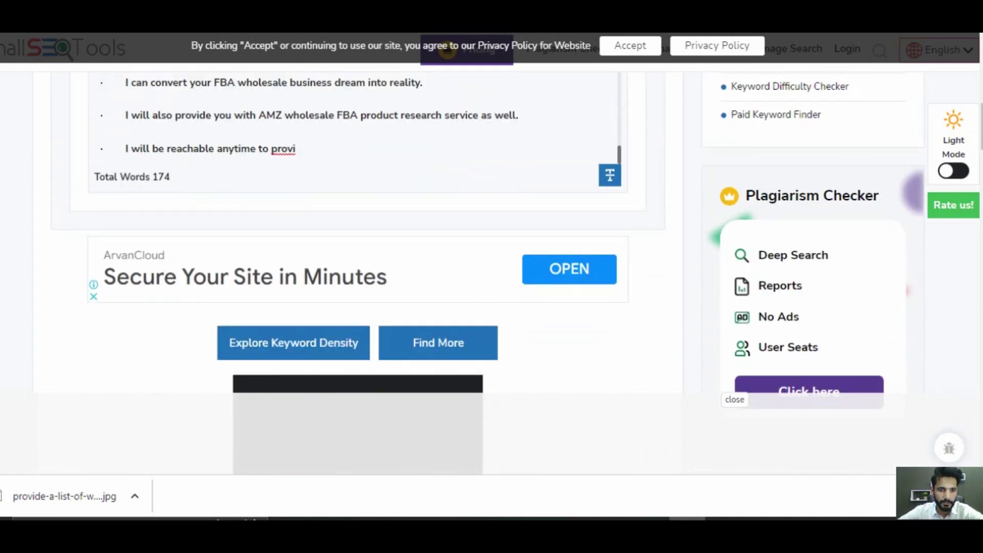
{"action": "scroll", "coordinate": [358, 271], "scroll_direction": "down", "scroll_amount": 10}
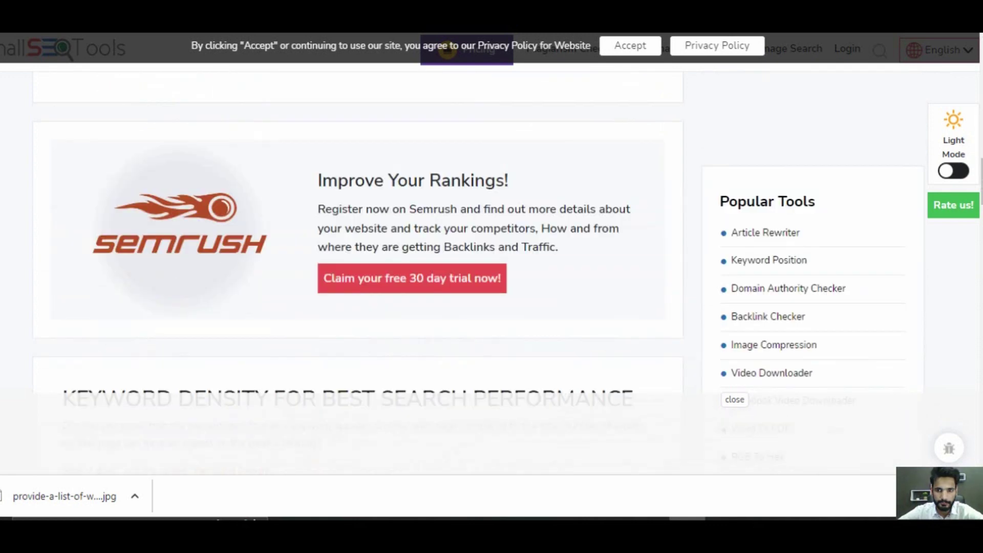
Examine the SmallSEOTools checker page, from the text input and its analysis options down to the keyword density guidance and usage instructions.
{"action": "scroll", "coordinate": [358, 271], "scroll_direction": "up", "scroll_amount": 10}
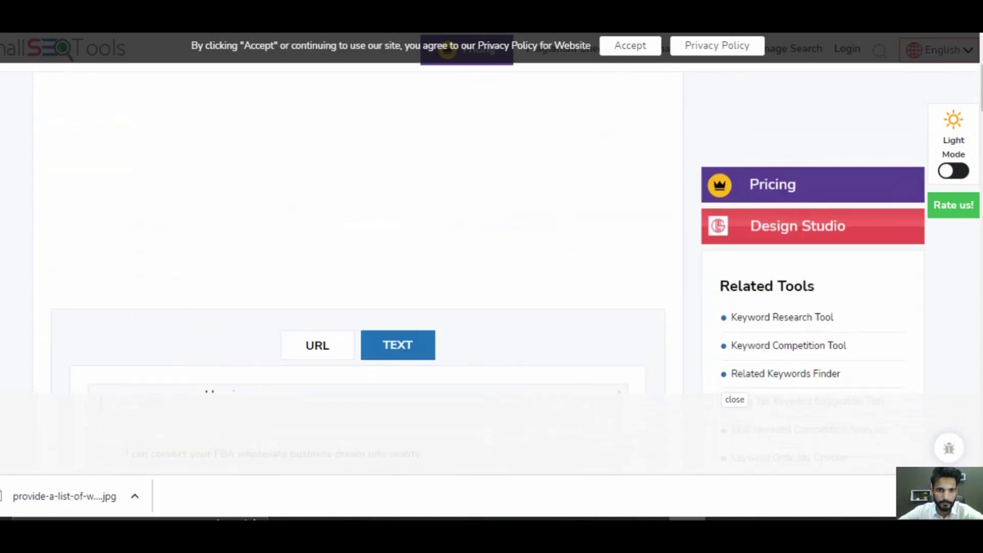
{"action": "scroll", "coordinate": [358, 271], "scroll_direction": "down", "scroll_amount": 5}
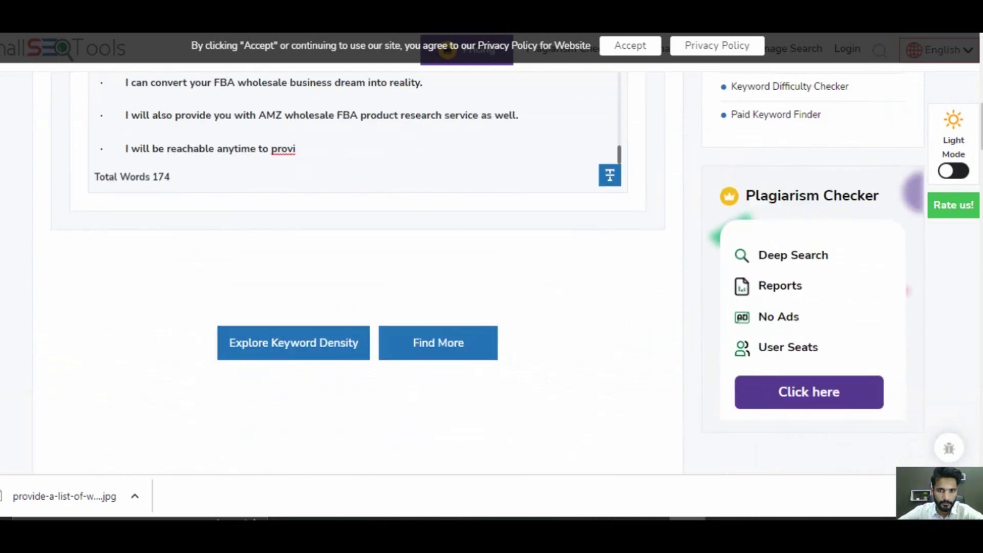
{"action": "scroll", "coordinate": [358, 271], "scroll_direction": "up", "scroll_amount": 1}
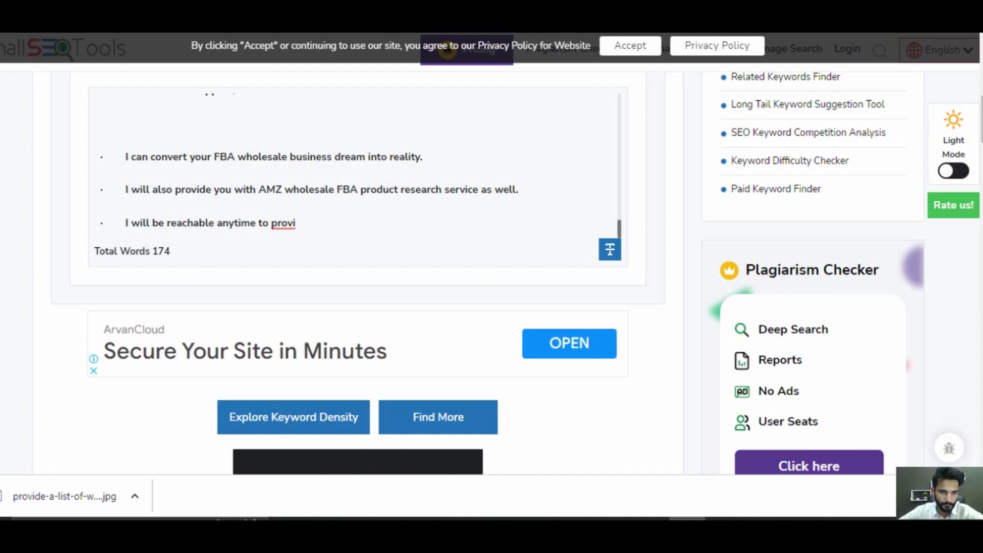
{"action": "scroll", "coordinate": [358, 271], "scroll_direction": "down", "scroll_amount": 1}
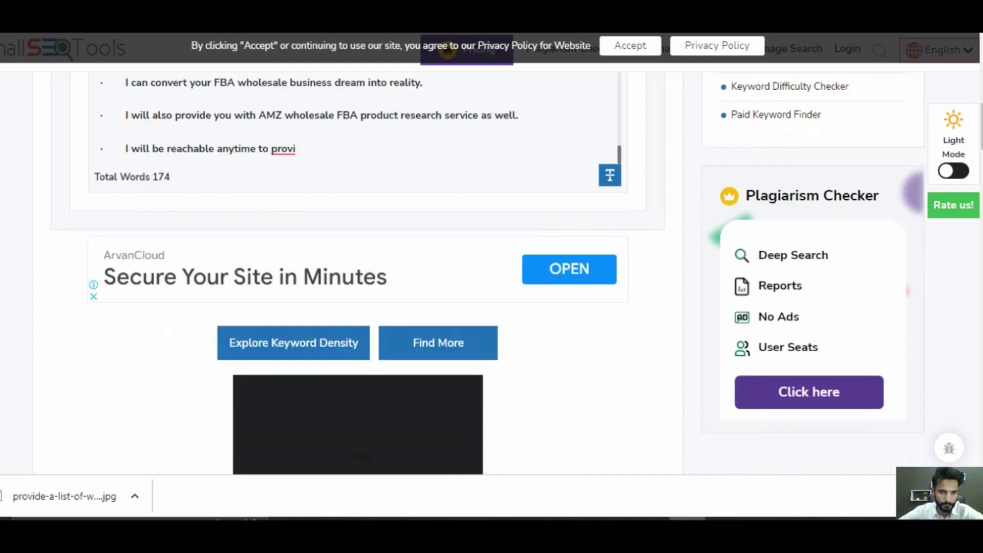
{"action": "scroll", "coordinate": [358, 271], "scroll_direction": "up", "scroll_amount": 5}
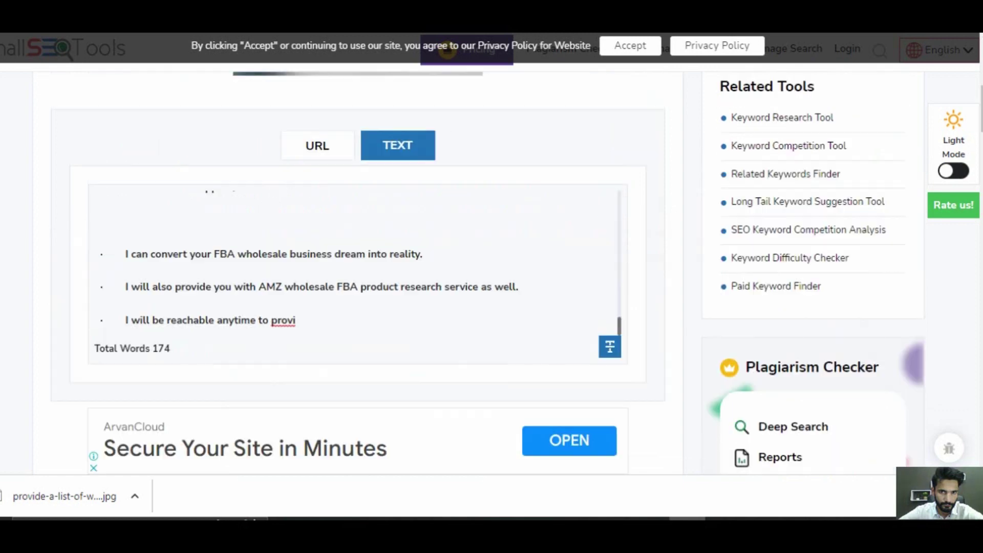
{"action": "scroll", "coordinate": [345, 157], "scroll_direction": "down", "scroll_amount": 4}
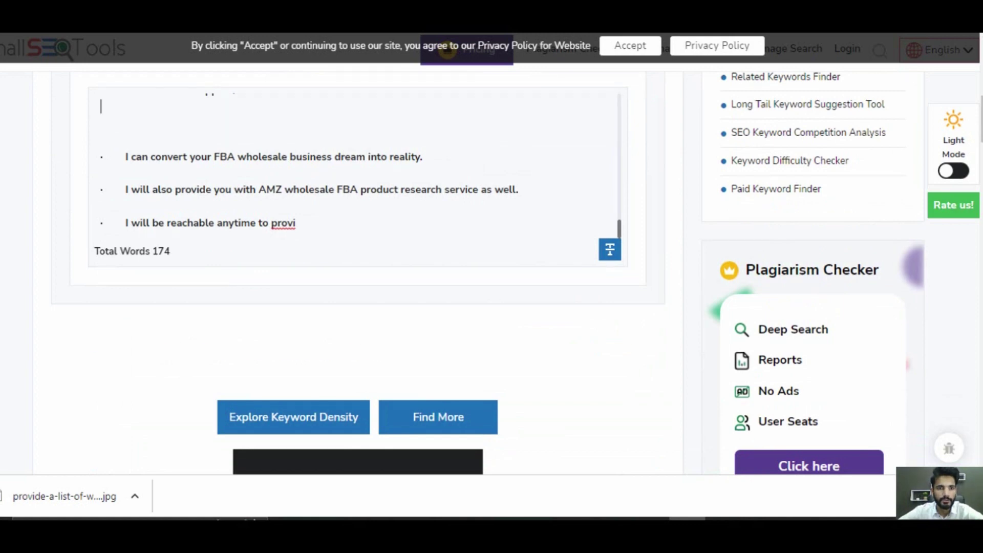
{"action": "scroll", "coordinate": [101, 106], "scroll_direction": "down", "scroll_amount": 6}
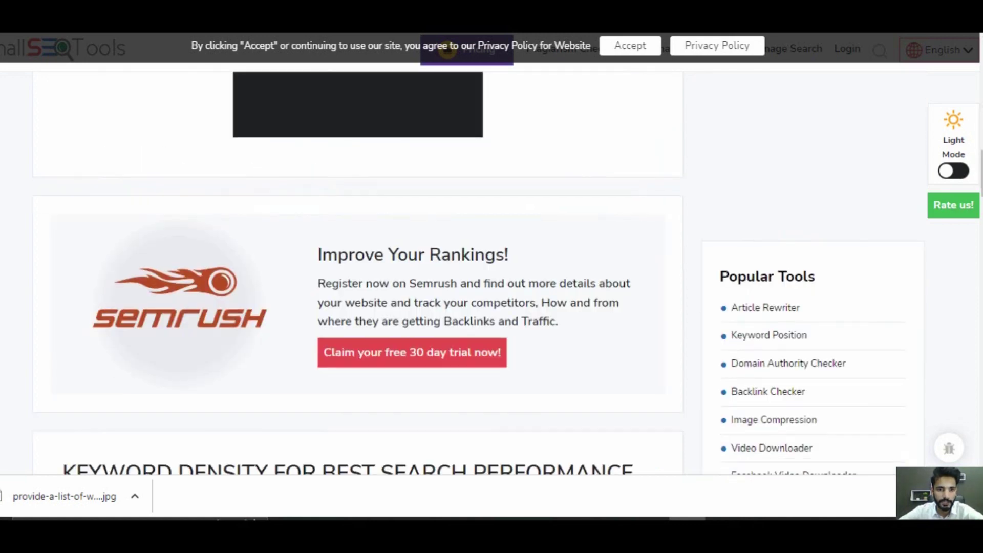
{"action": "scroll", "coordinate": [359, 272], "scroll_direction": "down", "scroll_amount": 15}
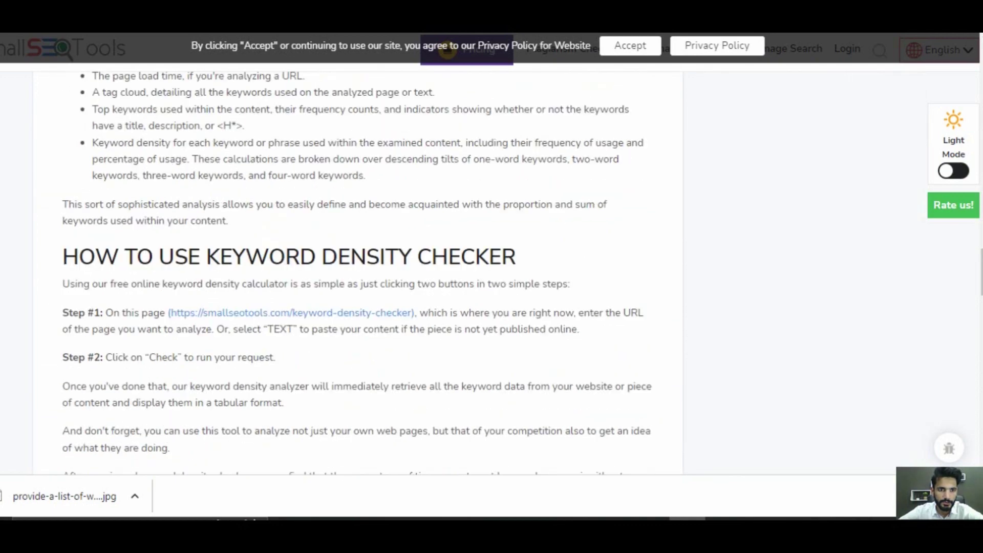
{"action": "scroll", "coordinate": [358, 271], "scroll_direction": "down", "scroll_amount": 4}
{"action": "scroll", "coordinate": [358, 271], "scroll_direction": "up", "scroll_amount": 15}
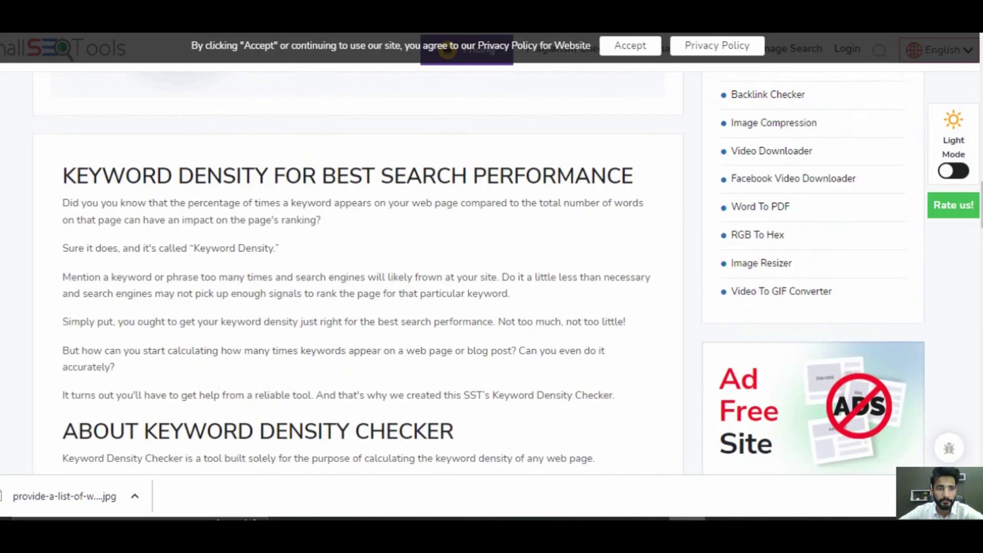
{"action": "scroll", "coordinate": [359, 271], "scroll_direction": "up", "scroll_amount": 10}
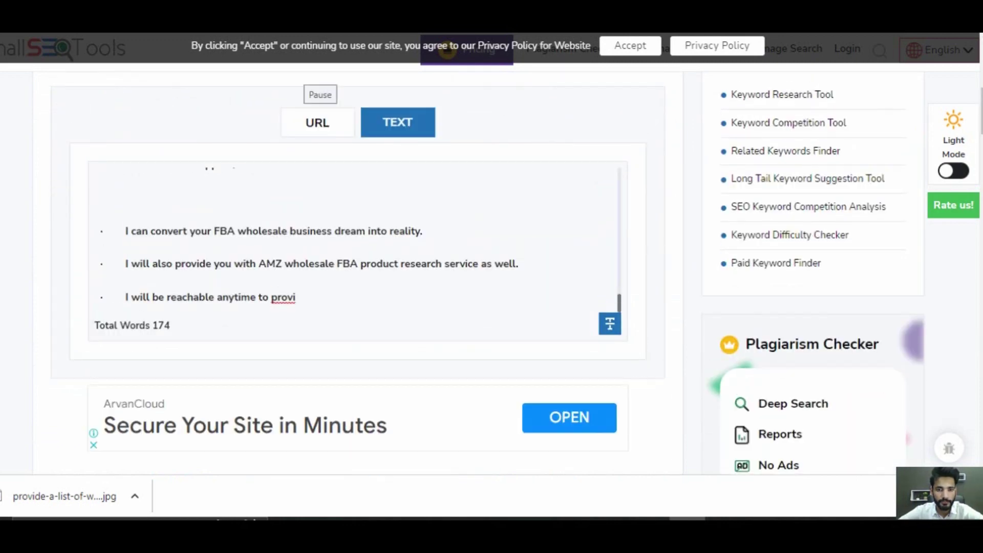
{"action": "scroll", "coordinate": [358, 272], "scroll_direction": "down", "scroll_amount": 3}
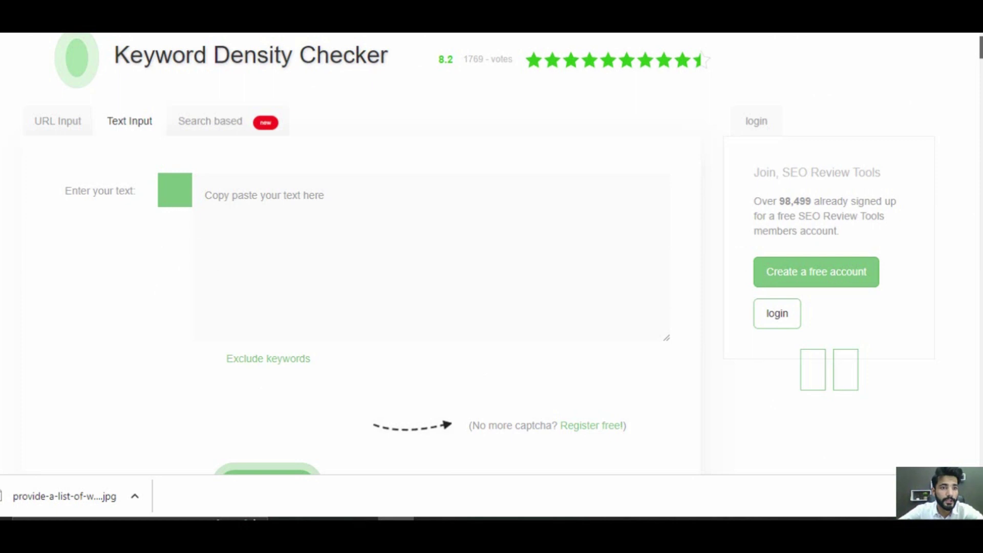
Switch to the SEO Review Tools Keyword Density Checker, keep waiting for the unresponsive page, and paste the gig description as its text input.
{"action": "scroll", "coordinate": [492, 256], "scroll_direction": "up", "scroll_amount": 3}
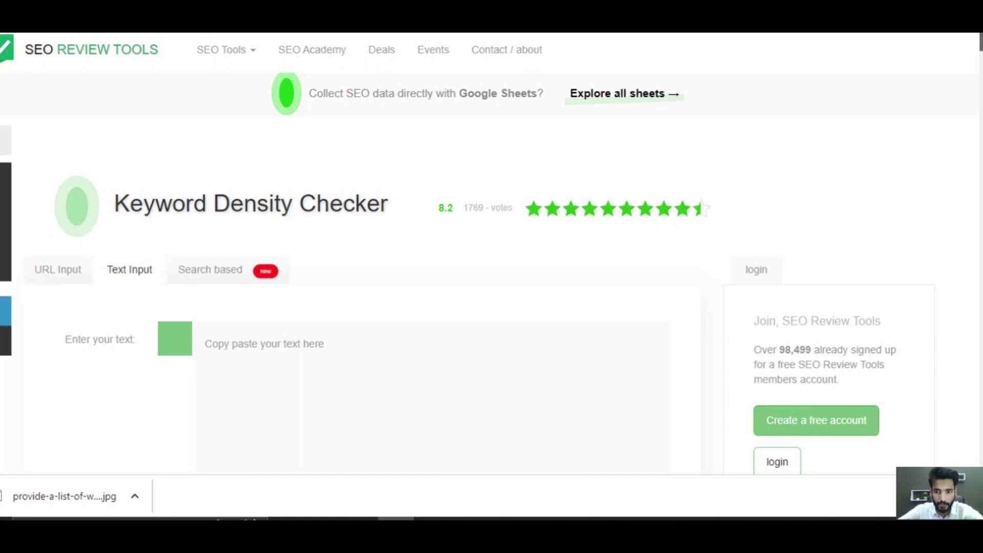
{"action": "scroll", "coordinate": [491, 256], "scroll_direction": "down", "scroll_amount": 3}
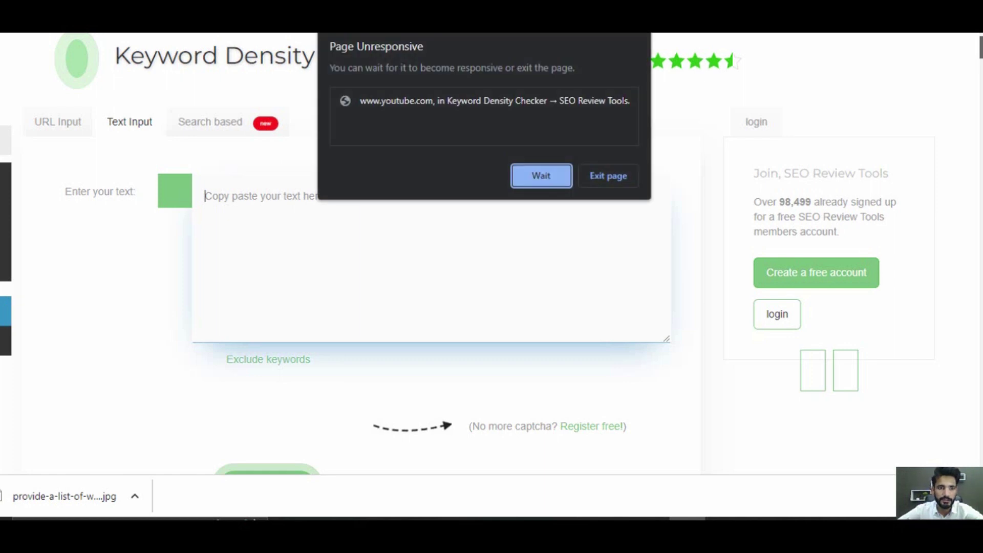
{"action": "key", "text": "Return"}
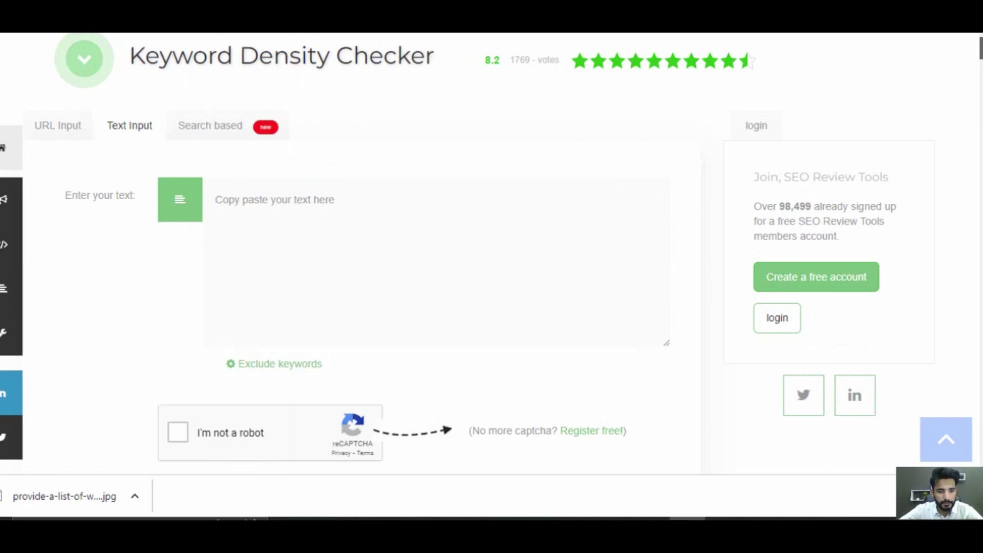
{"action": "left_click", "coordinate": [215, 200]}
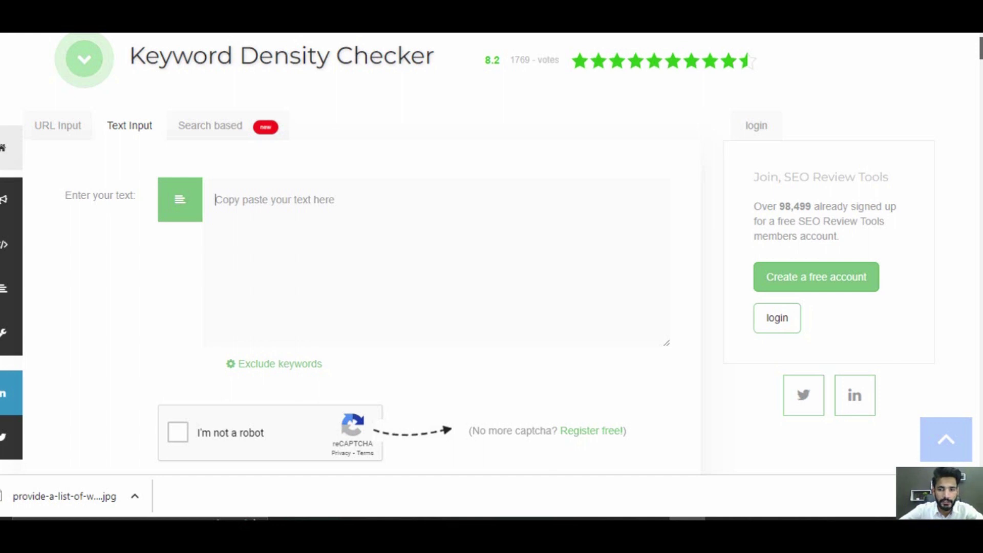
{"action": "key", "text": "ctrl+v"}
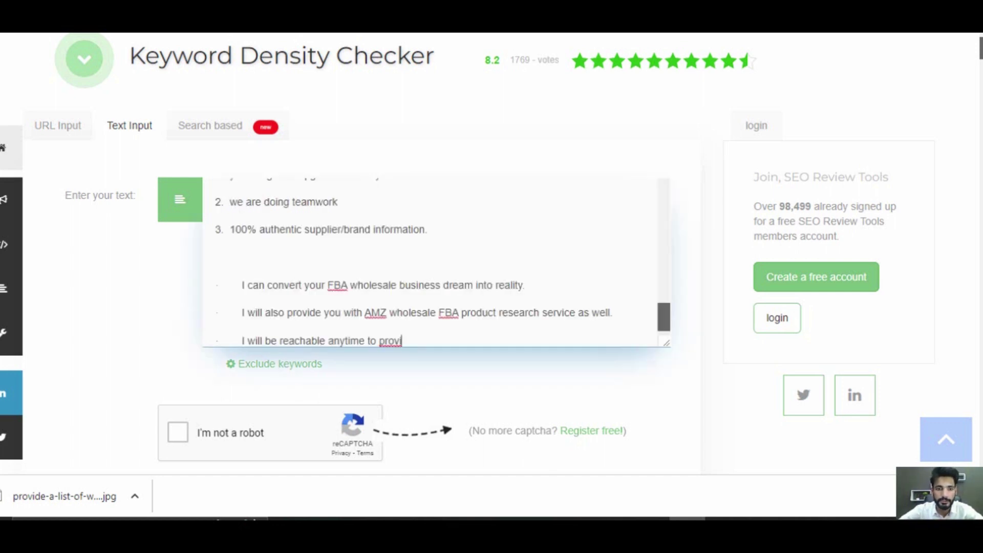
Complete the reCAPTCHA verification and perform the keyword density check on the pasted description.
{"action": "scroll", "coordinate": [414, 270], "scroll_direction": "down", "scroll_amount": 1}
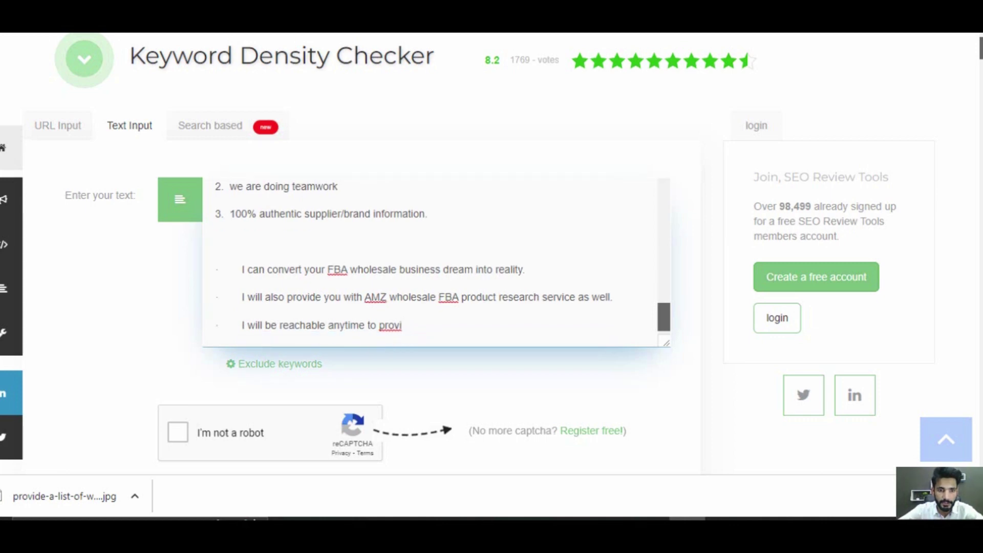
{"action": "scroll", "coordinate": [178, 210], "scroll_direction": "down", "scroll_amount": 5}
{"action": "left_click", "coordinate": [178, 210]}
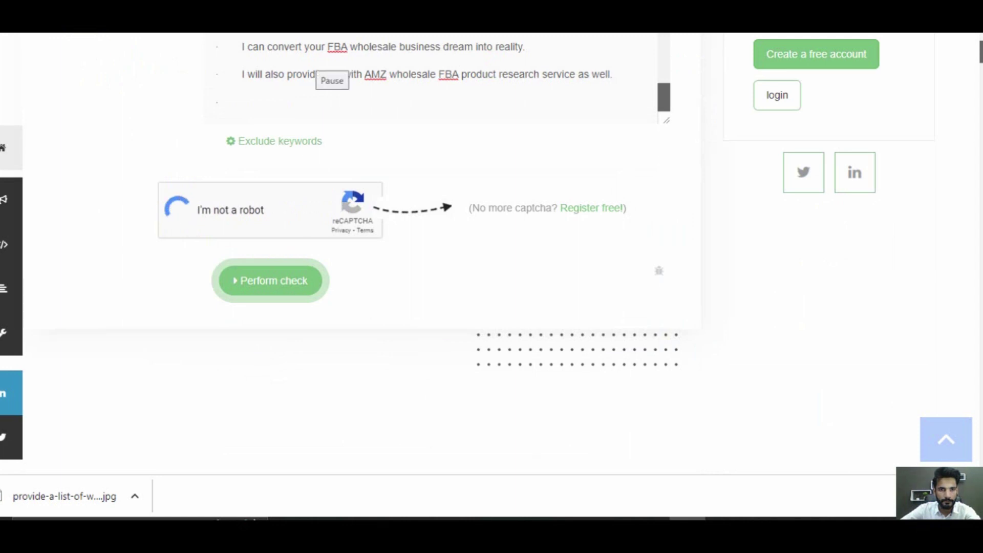
{"action": "scroll", "coordinate": [491, 256], "scroll_direction": "up", "scroll_amount": 1}
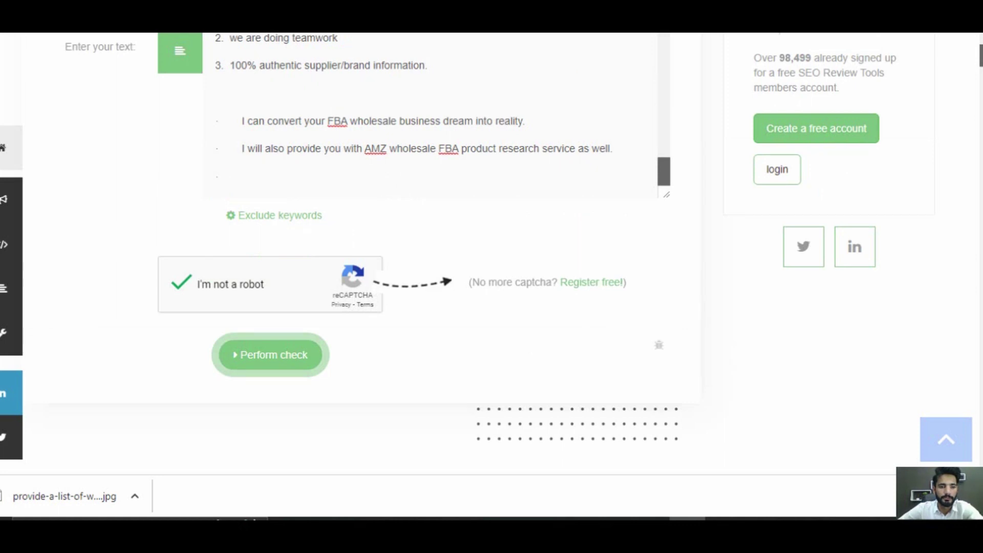
{"action": "left_click", "coordinate": [270, 355]}
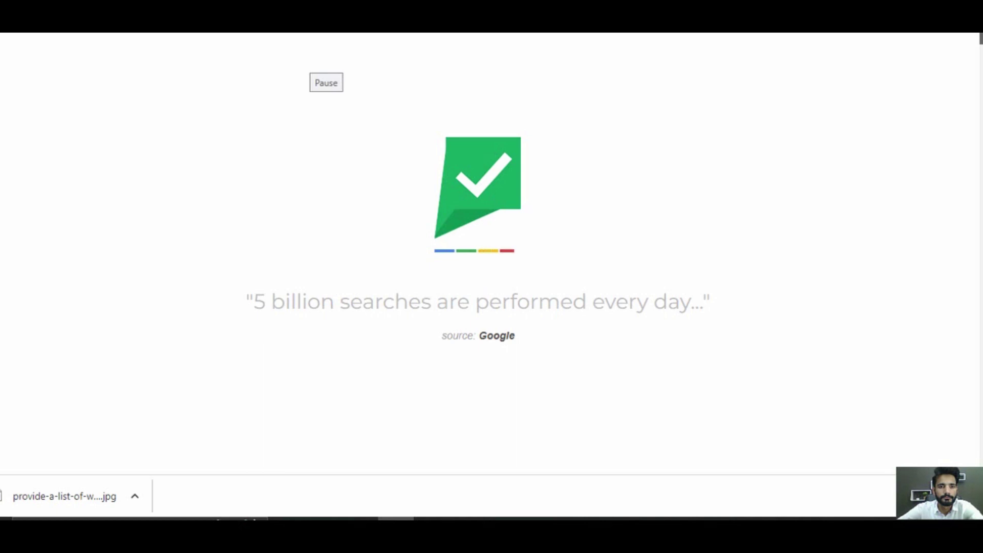
Examine the one-word phrase results, comparing the frequency and density of each keyword in the description.
{"action": "scroll", "coordinate": [491, 256], "scroll_direction": "down", "scroll_amount": 8}
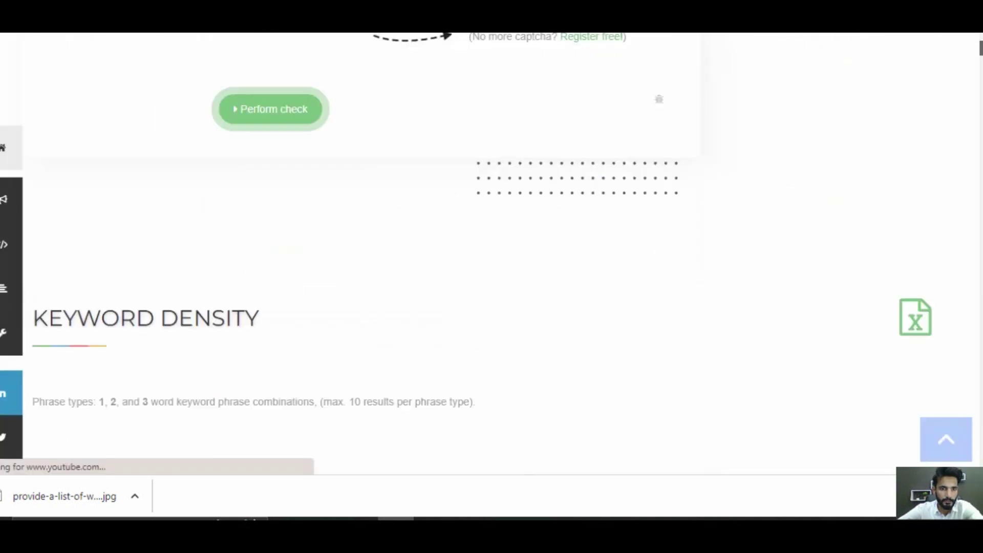
{"action": "scroll", "coordinate": [492, 255], "scroll_direction": "down", "scroll_amount": 3}
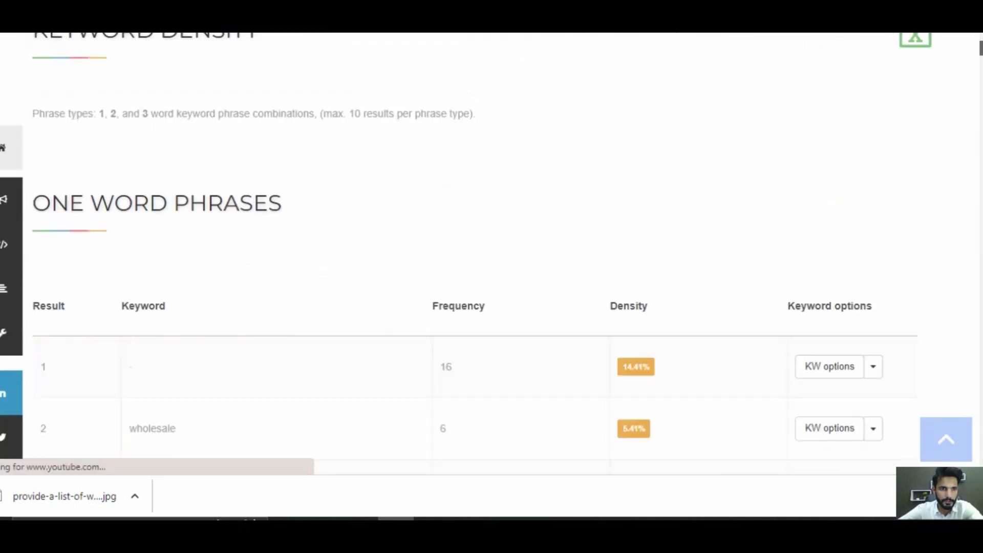
{"action": "scroll", "coordinate": [491, 256], "scroll_direction": "down", "scroll_amount": 4}
{"action": "scroll", "coordinate": [491, 256], "scroll_direction": "up", "scroll_amount": 4}
{"action": "scroll", "coordinate": [492, 256], "scroll_direction": "down", "scroll_amount": 3}
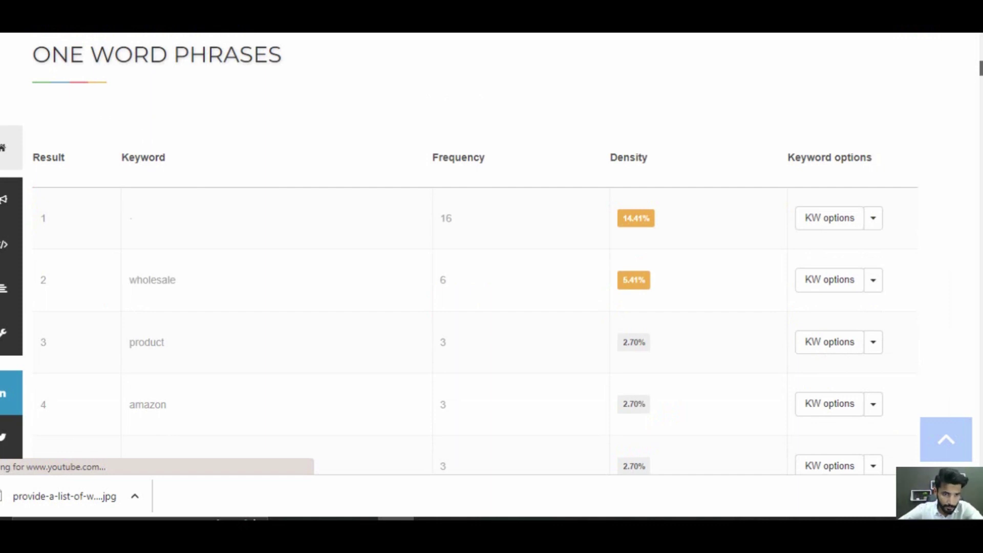
{"action": "scroll", "coordinate": [491, 256], "scroll_direction": "down", "scroll_amount": 2}
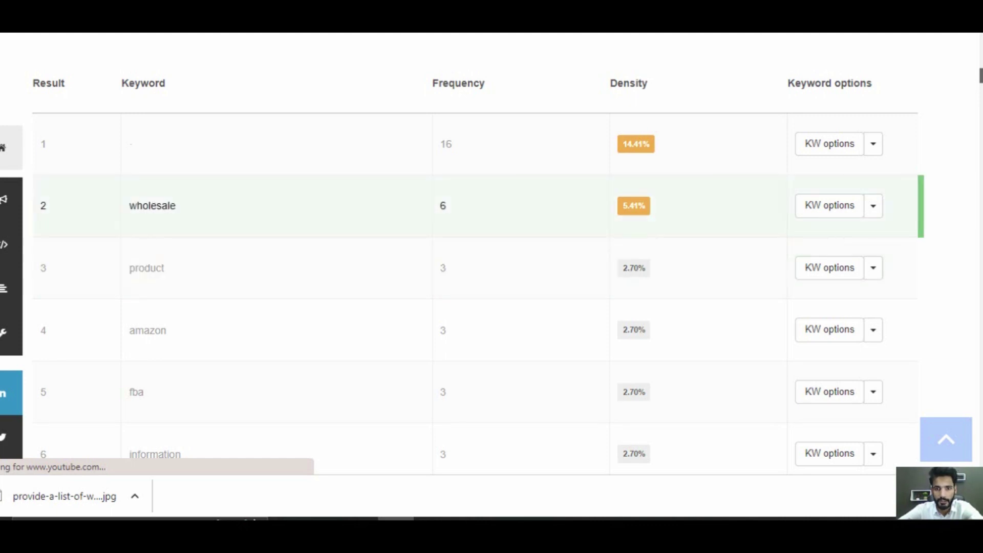
{"action": "scroll", "coordinate": [478, 256], "scroll_direction": "down", "scroll_amount": 2}
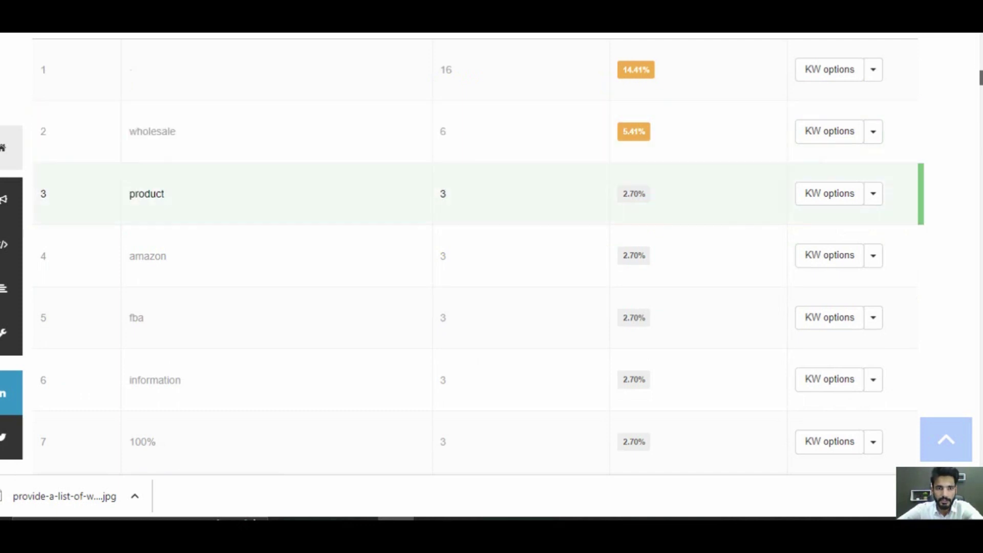
{"action": "scroll", "coordinate": [478, 256], "scroll_direction": "up", "scroll_amount": 5}
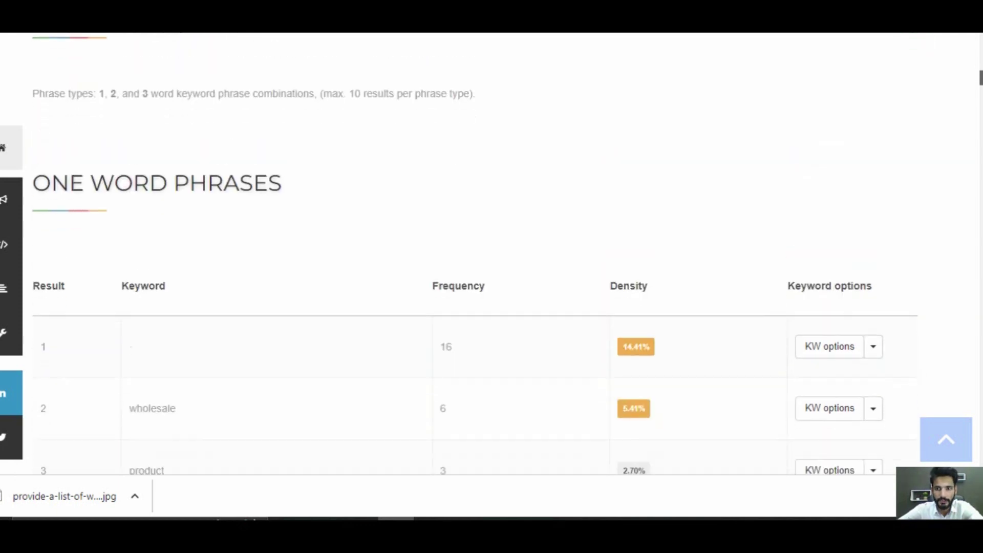
{"action": "scroll", "coordinate": [478, 256], "scroll_direction": "down", "scroll_amount": 2}
{"action": "scroll", "coordinate": [478, 404], "scroll_direction": "down", "scroll_amount": 2}
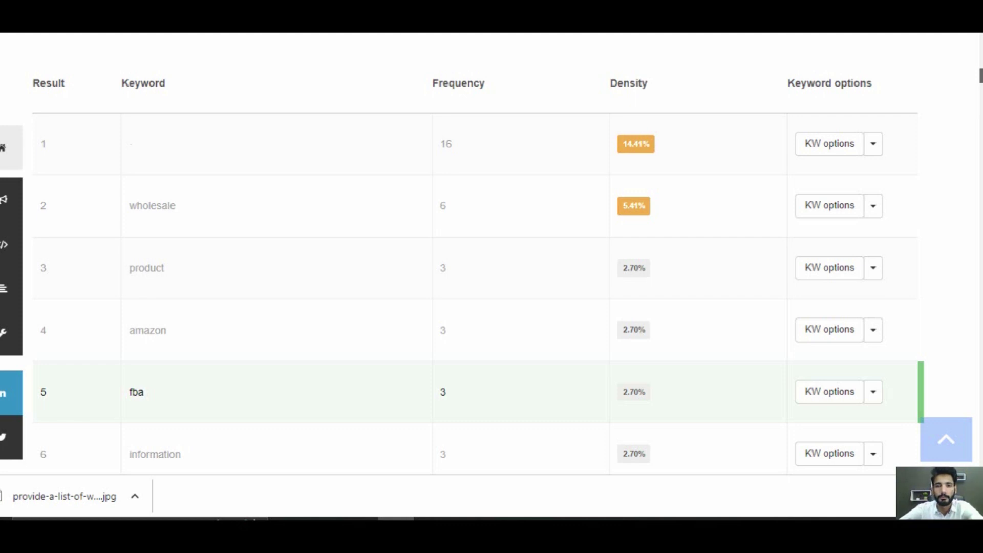
{"action": "scroll", "coordinate": [474, 256], "scroll_direction": "up", "scroll_amount": 2}
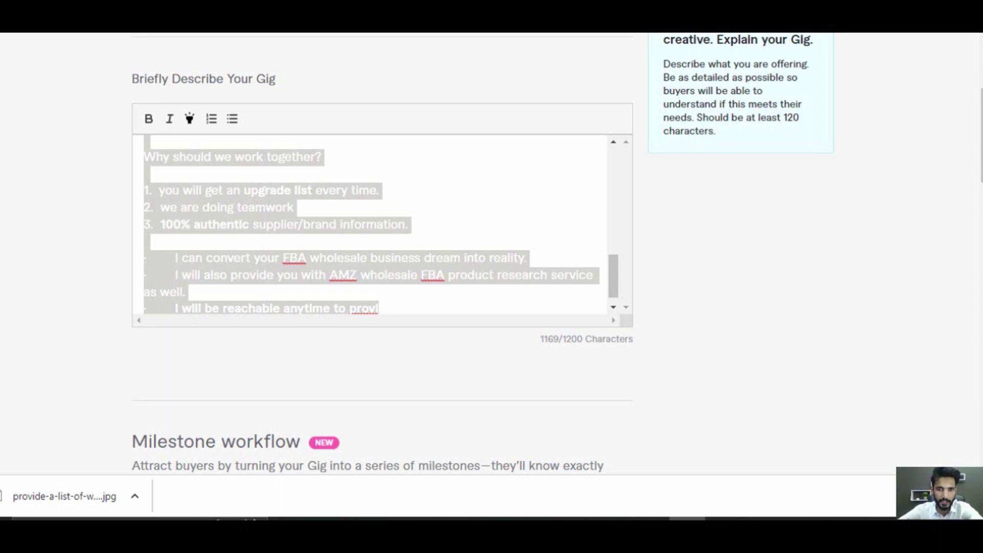
Replace the Fiverr gig description with the copied version whose introduction starts "Choosing the right supplier and product", and read it through.
{"action": "scroll", "coordinate": [373, 225], "scroll_direction": "up", "scroll_amount": 10}
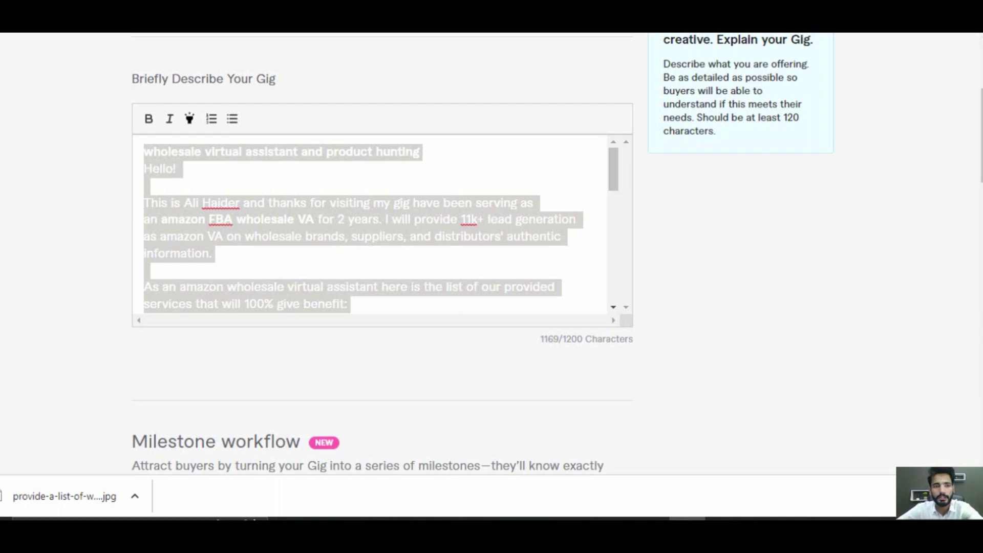
{"action": "key", "text": "ctrl+v"}
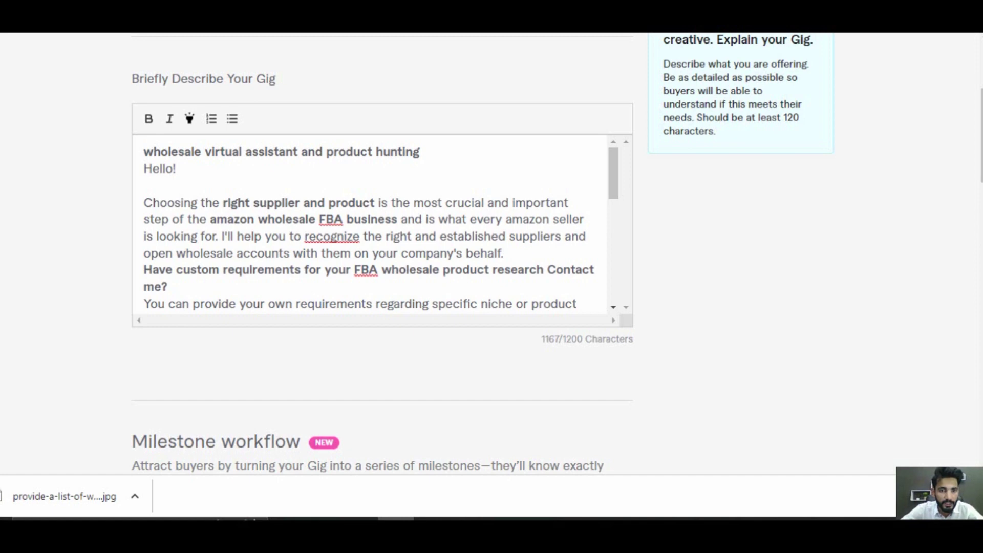
{"action": "scroll", "coordinate": [374, 226], "scroll_direction": "down", "scroll_amount": 7}
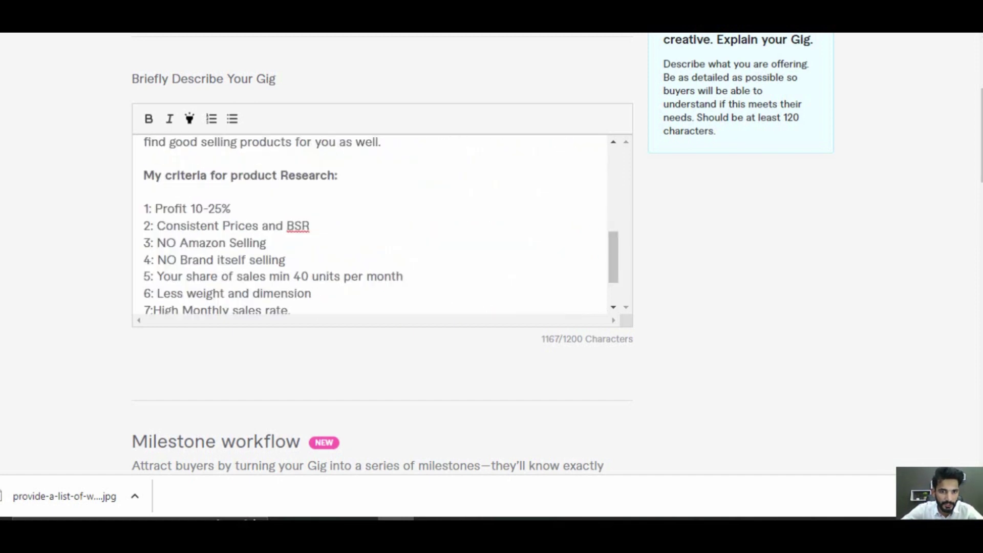
{"action": "scroll", "coordinate": [374, 225], "scroll_direction": "down", "scroll_amount": 3}
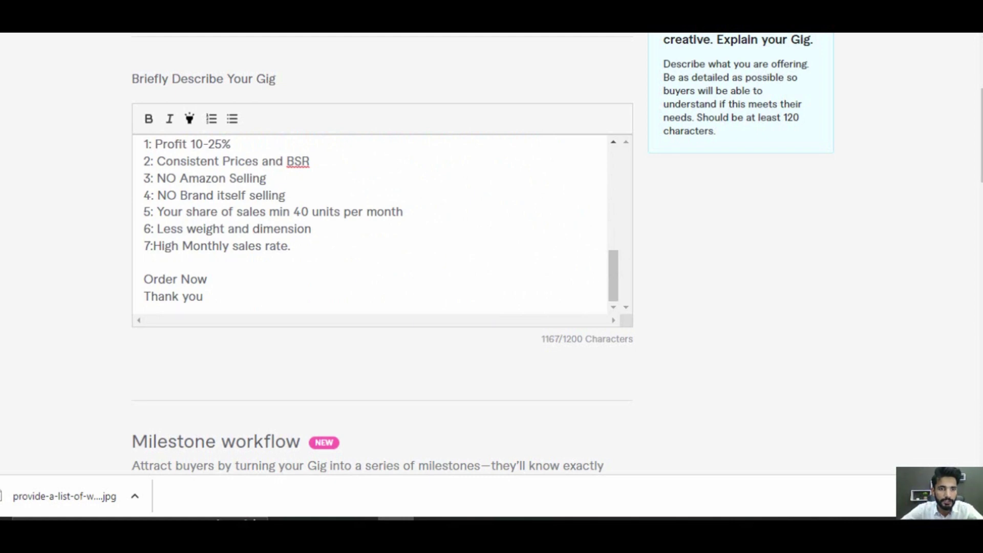
{"action": "scroll", "coordinate": [374, 225], "scroll_direction": "up", "scroll_amount": 3}
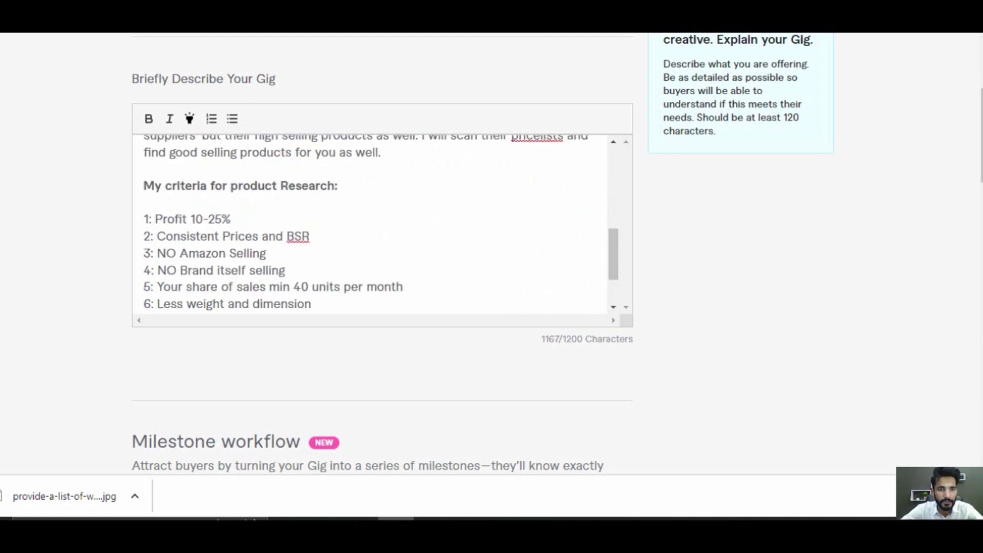
{"action": "scroll", "coordinate": [373, 225], "scroll_direction": "up", "scroll_amount": 3}
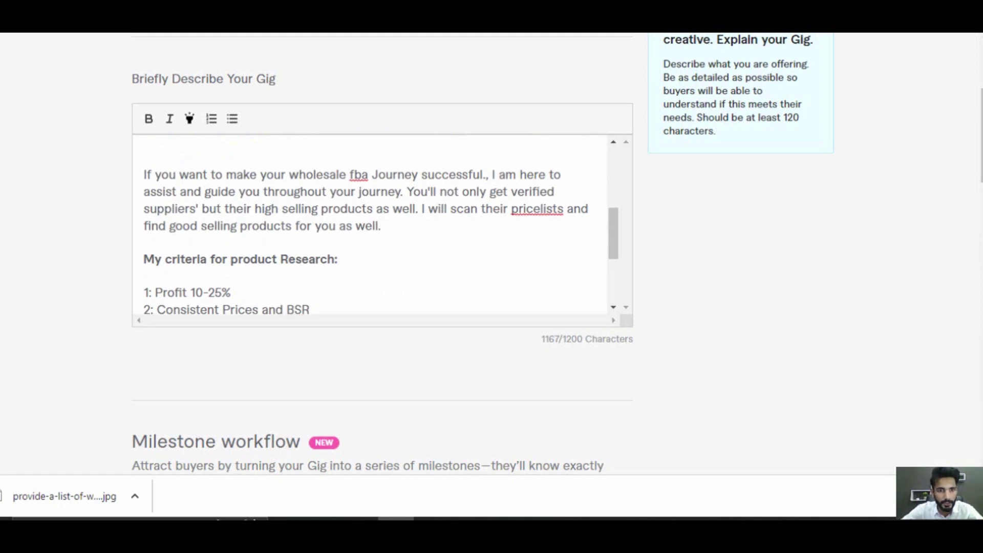
{"action": "scroll", "coordinate": [374, 225], "scroll_direction": "up", "scroll_amount": 5}
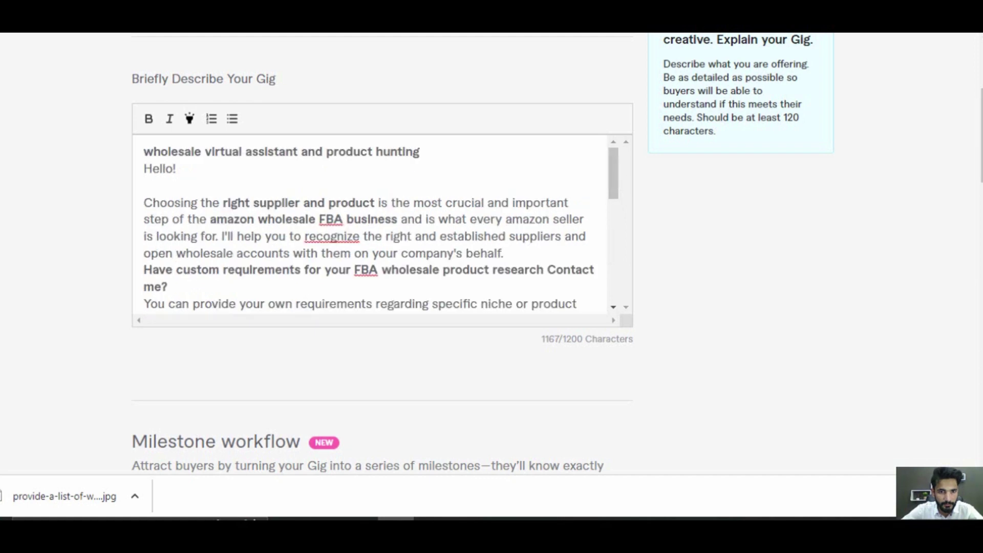
Look over the Milestone workflow and Frequently Asked Questions sections below the gig description.
{"action": "scroll", "coordinate": [492, 256], "scroll_direction": "down", "scroll_amount": 10}
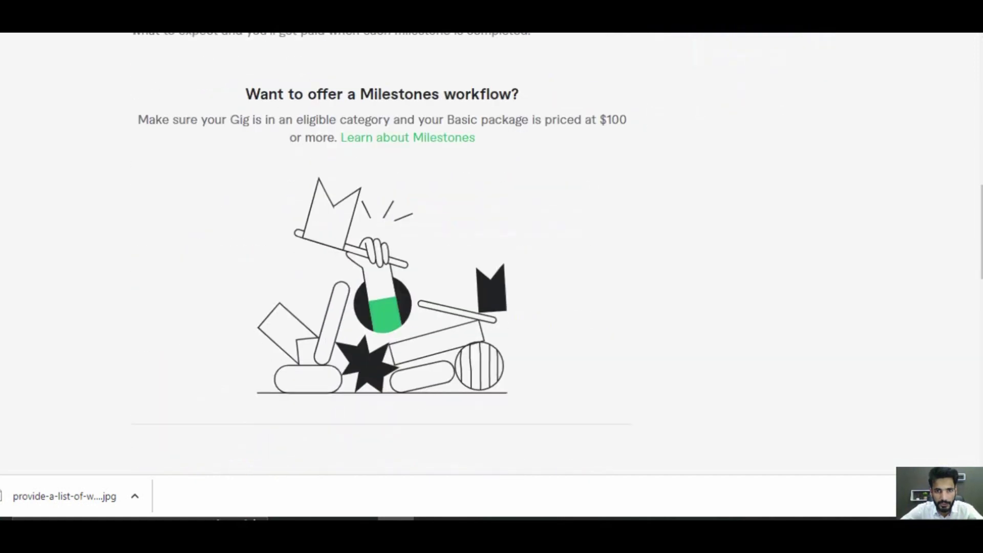
{"action": "scroll", "coordinate": [382, 249], "scroll_direction": "down", "scroll_amount": 3}
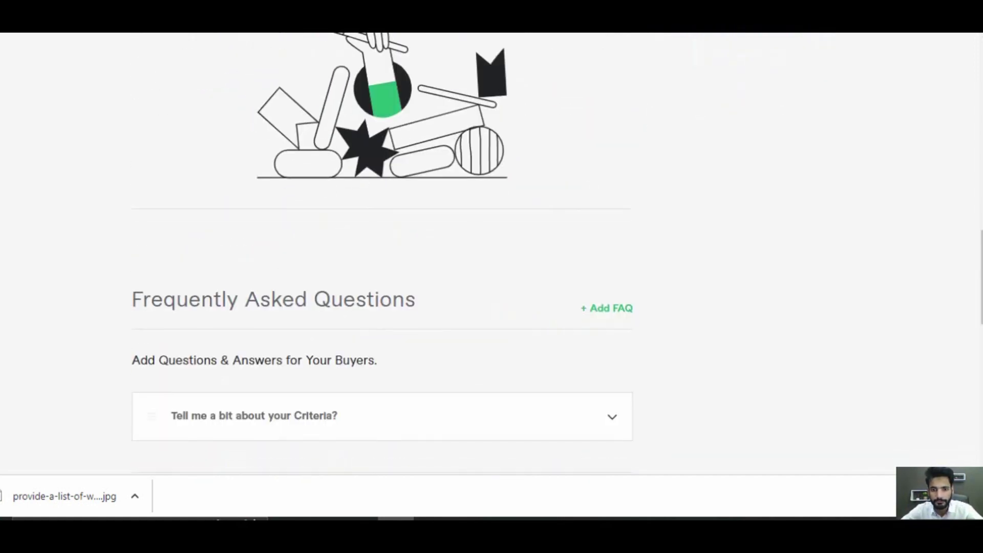
{"action": "scroll", "coordinate": [382, 248], "scroll_direction": "down", "scroll_amount": 3}
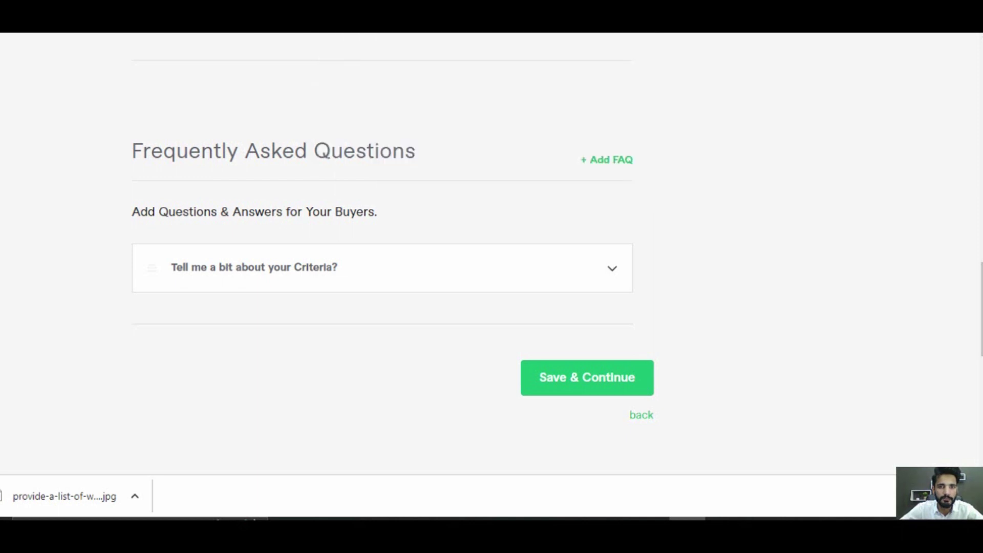
{"action": "scroll", "coordinate": [381, 256], "scroll_direction": "up", "scroll_amount": 10}
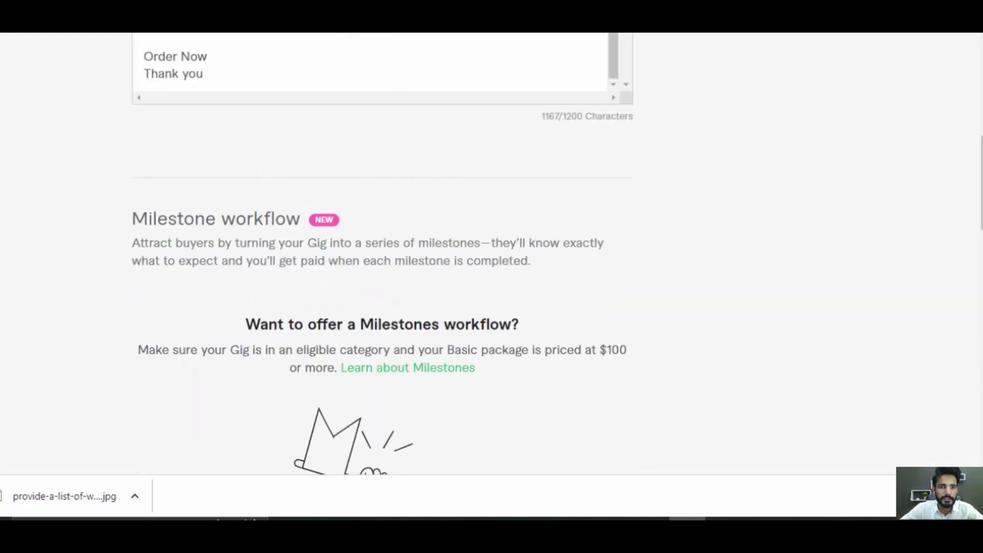